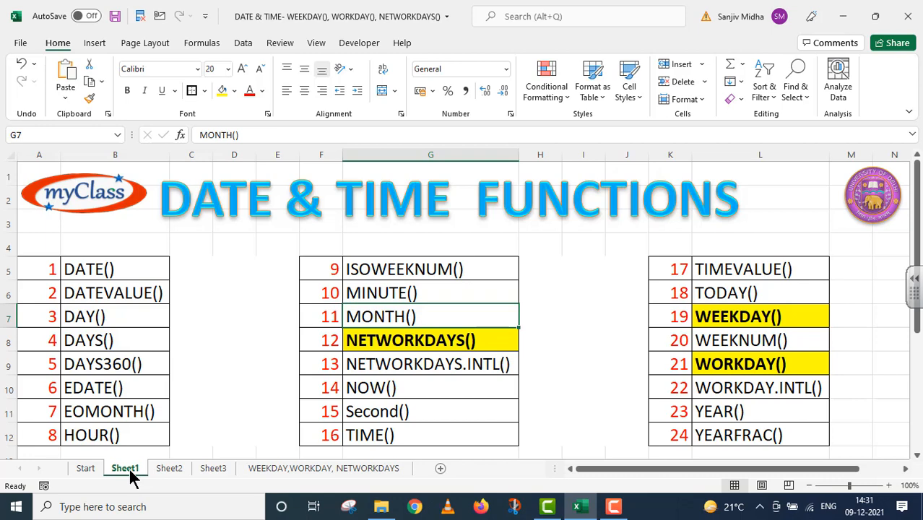
Step: On the WEEKDAY,WORKDAY, NETWORKDAYS sheet, enter 28-Dec-2021 in A4 and fill the dates down to A13
click(172, 475)
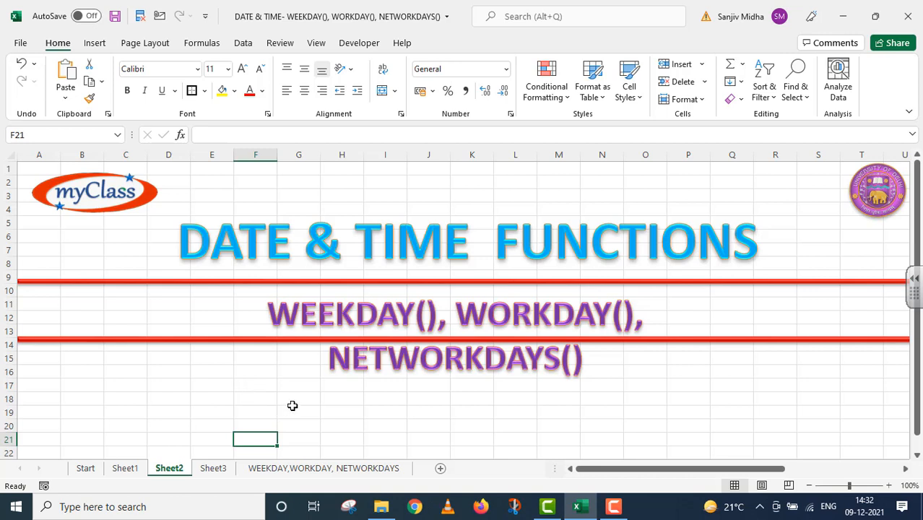
click(282, 467)
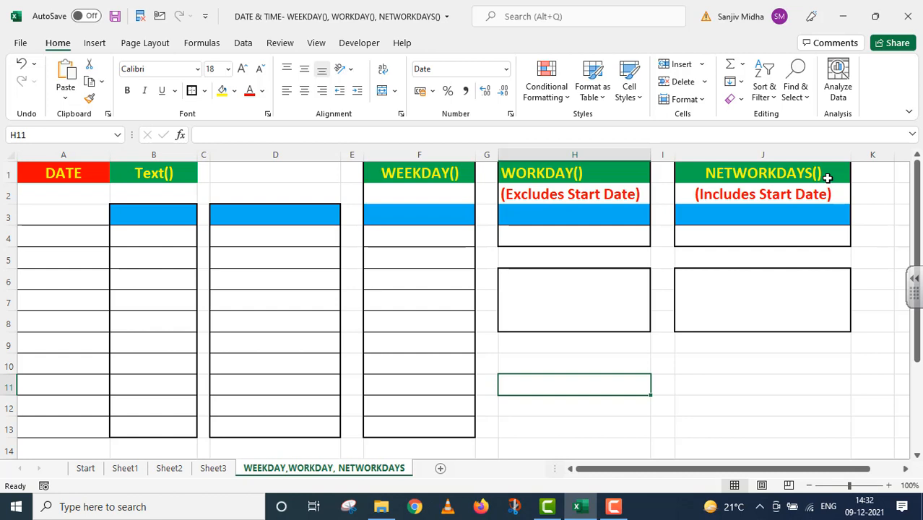
click(67, 237)
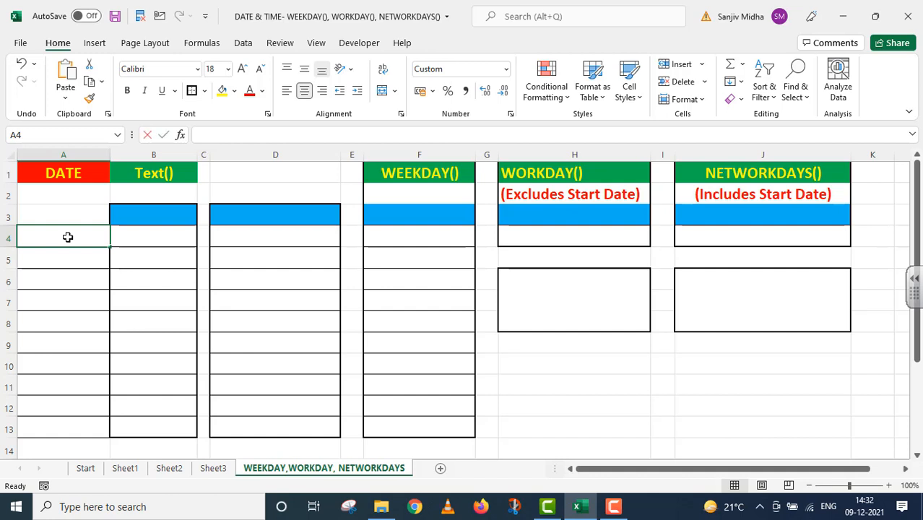
text(28)
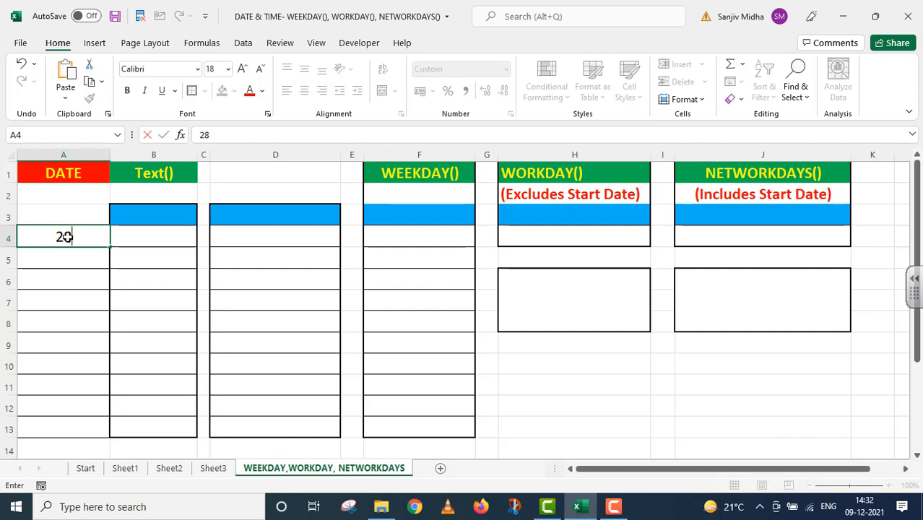
text(-Dec-2)
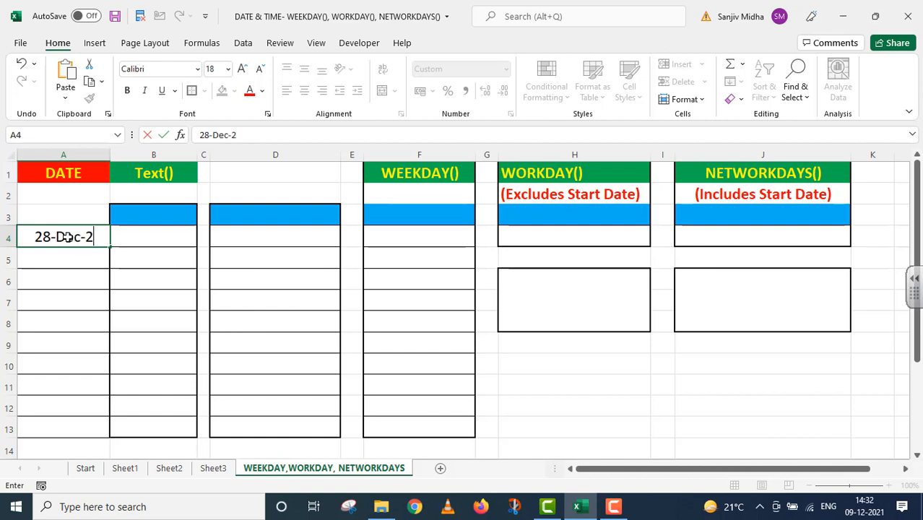
text(021)
key(ctrl+Return)
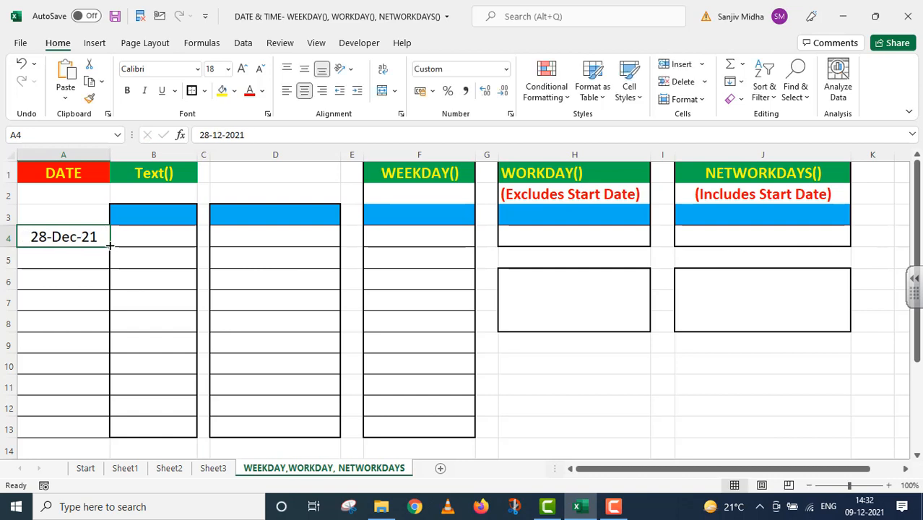
drag(110, 247, 102, 435)
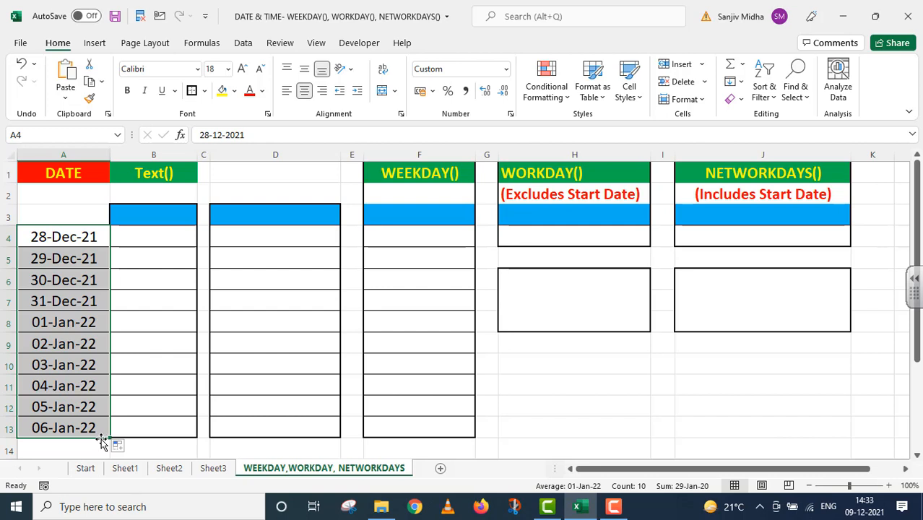
Step: Enter the formula =TEXT(A4,0) in B4 to convert the first date to its serial number
click(134, 237)
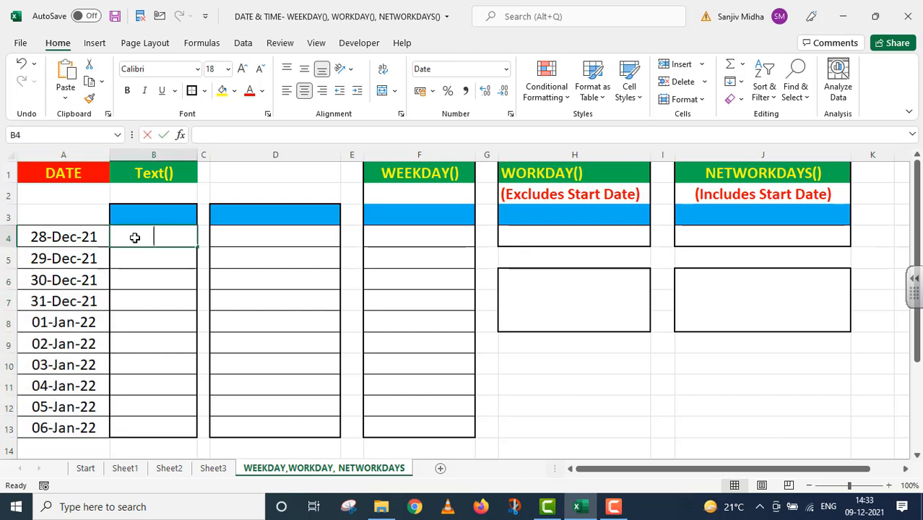
double_click(134, 237)
text(=)
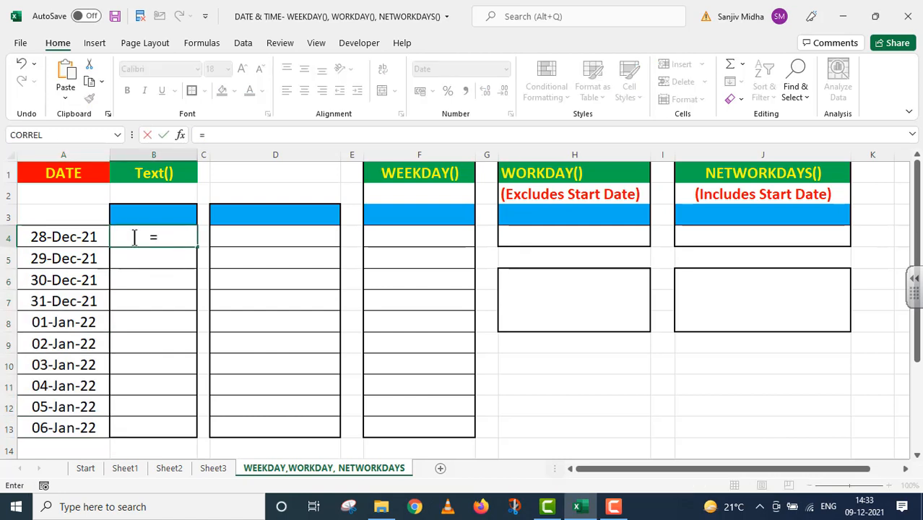
text(TEXT)
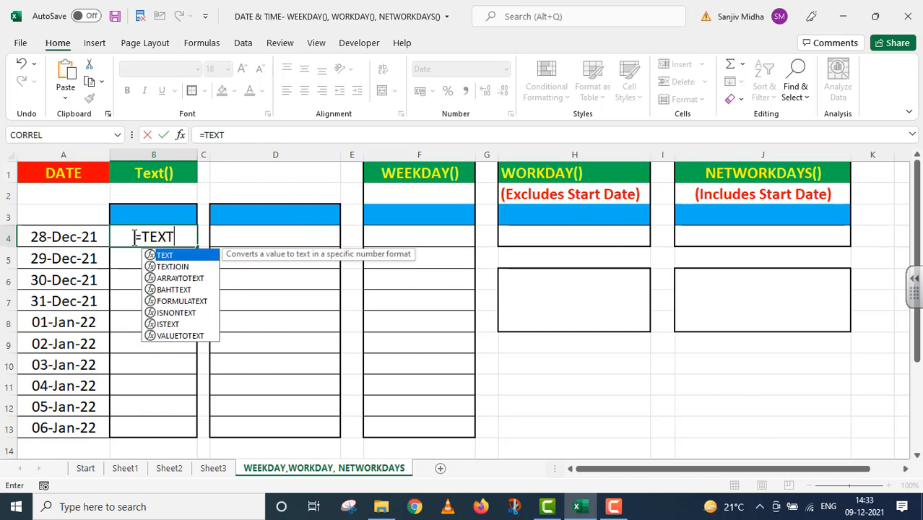
text(()
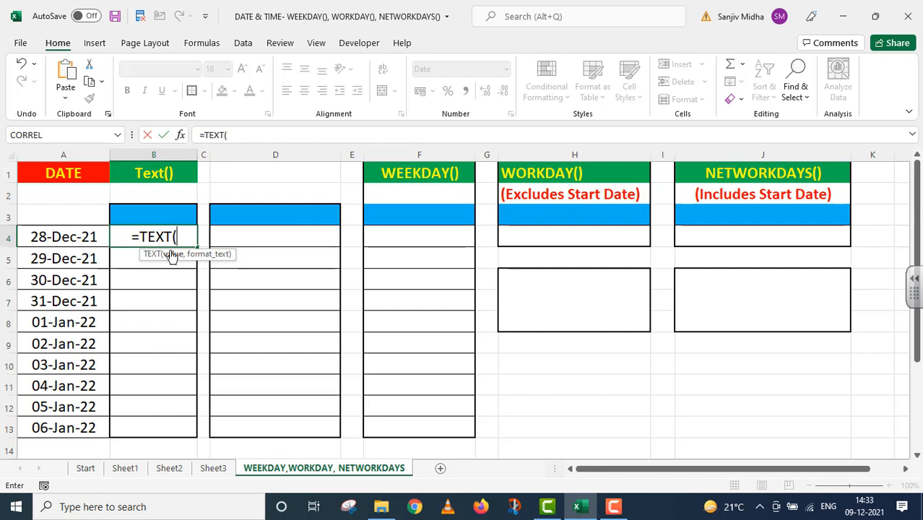
click(86, 239)
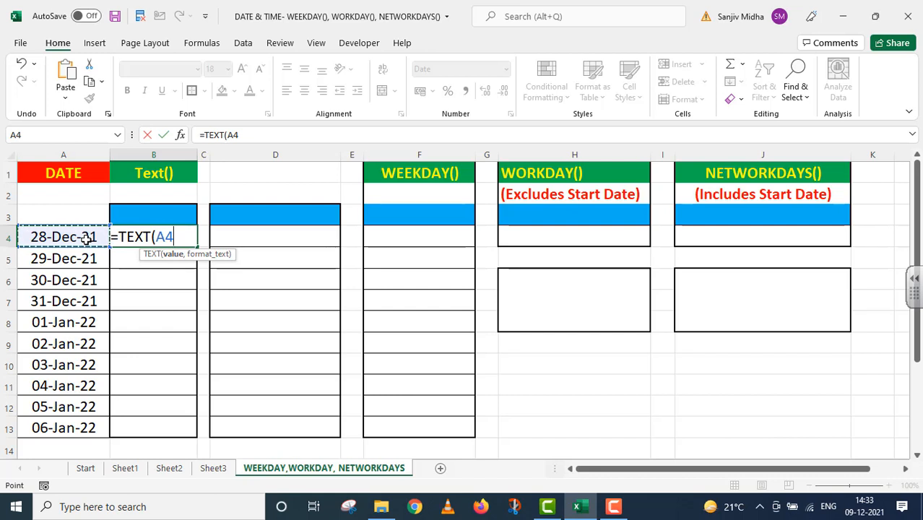
text(,)
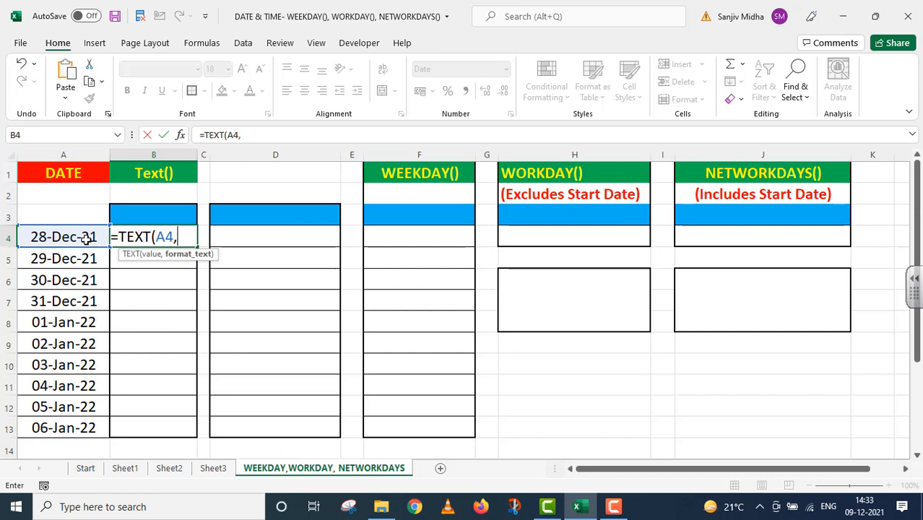
text(0))
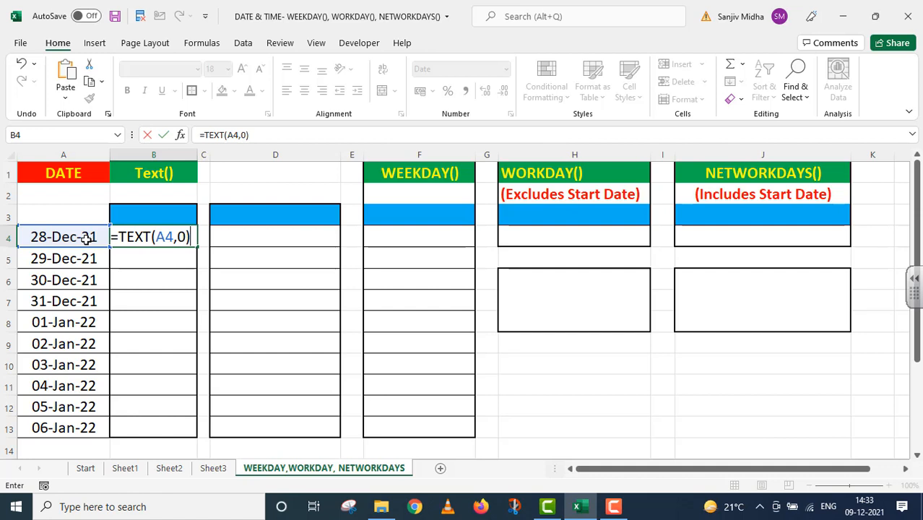
key(Return)
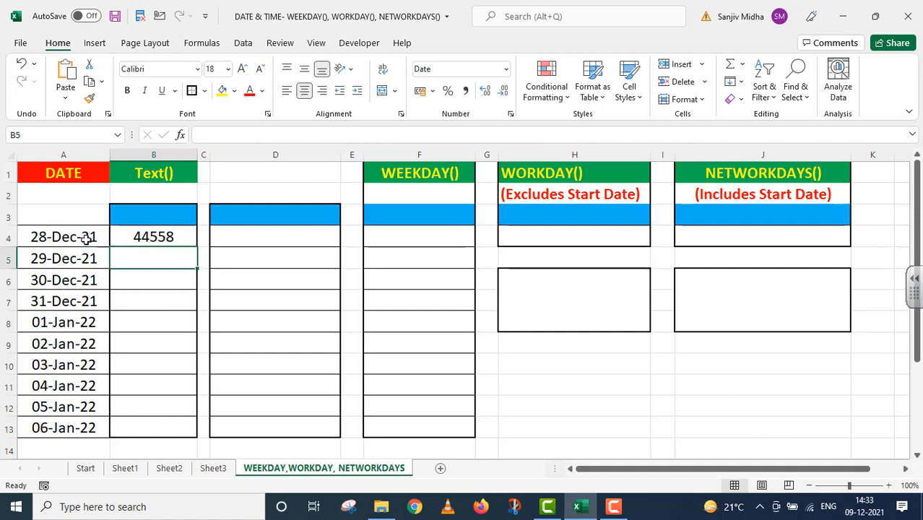
Step: Fill the TEXT formula from B4 down through B13
click(154, 236)
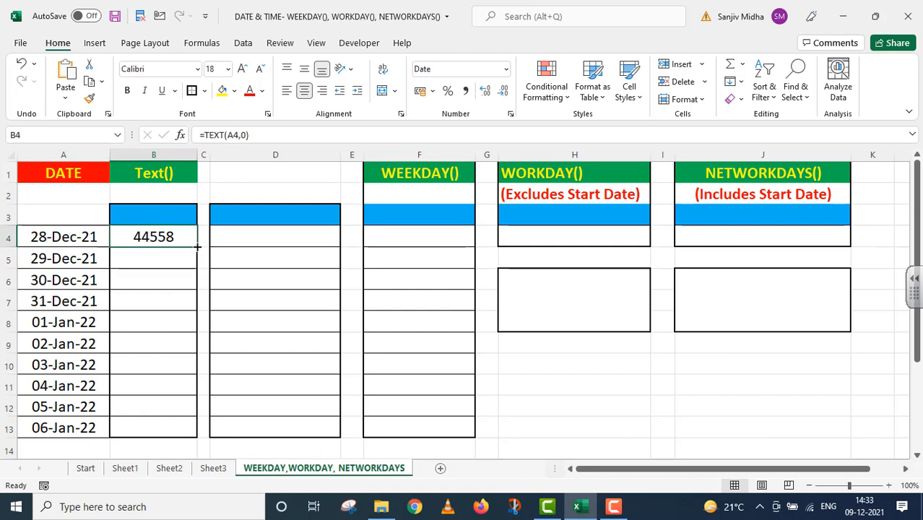
drag(196, 247, 194, 269)
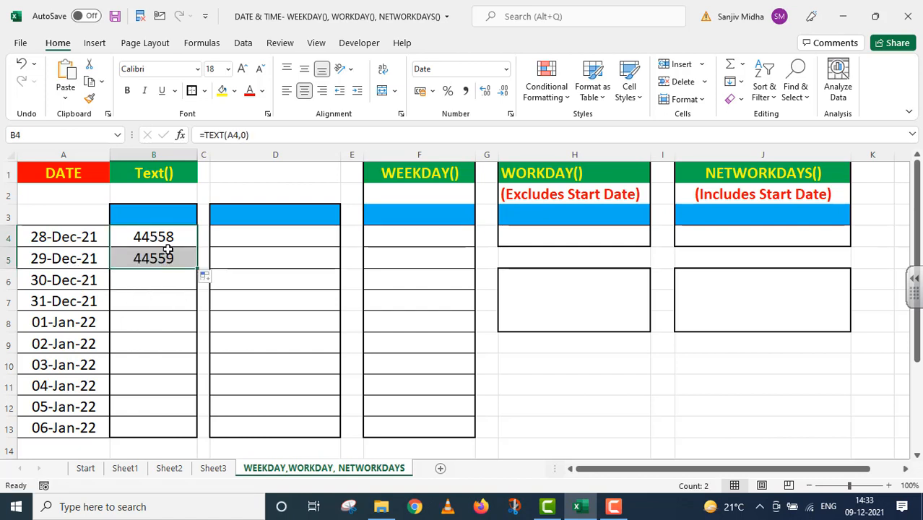
drag(195, 267, 190, 433)
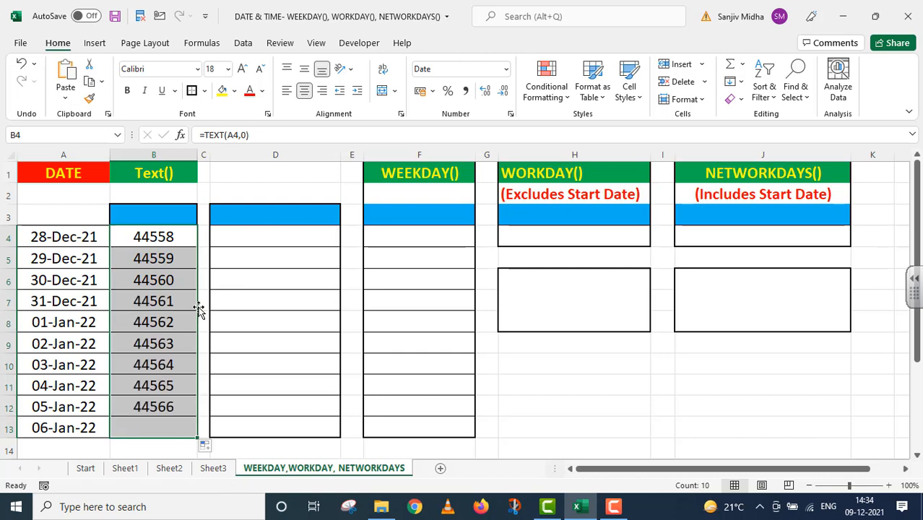
Step: Copy the formula text from B4 into header cell B3 as the literal label =TEXT(A4,0), using a leading apostrophe
click(175, 216)
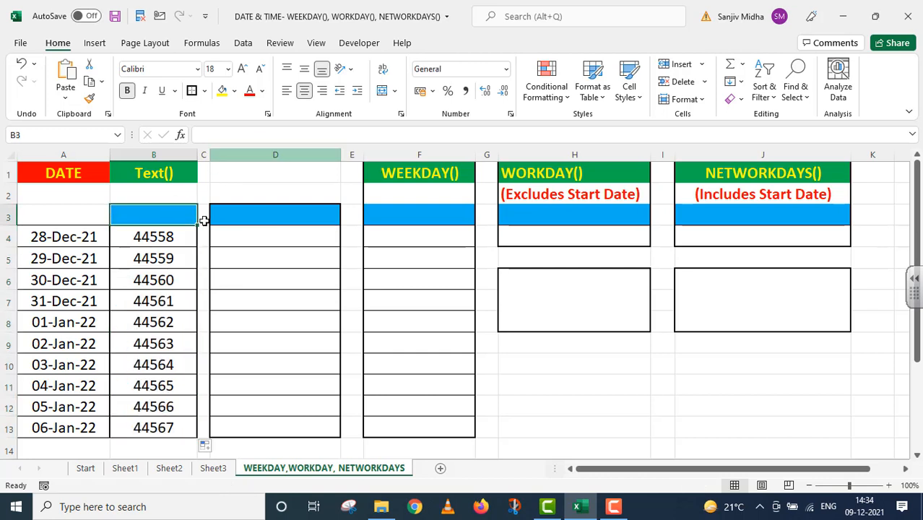
click(176, 230)
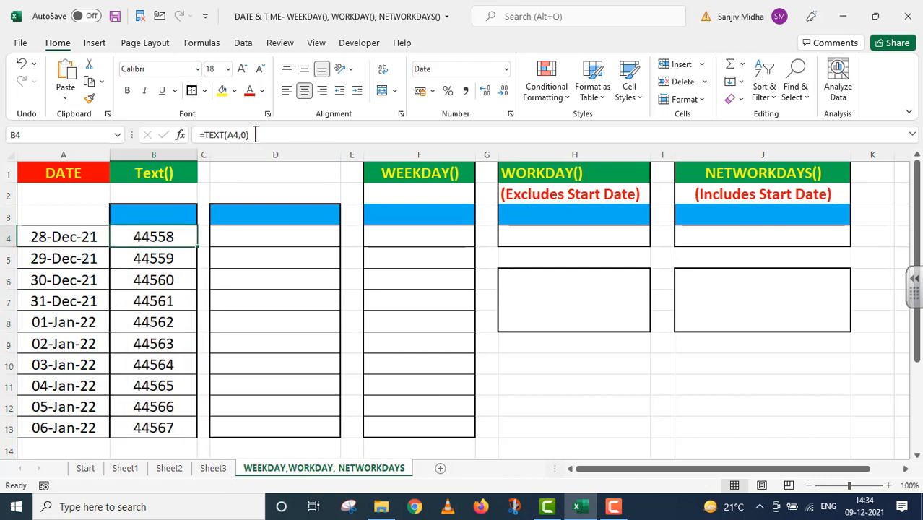
drag(255, 136, 201, 135)
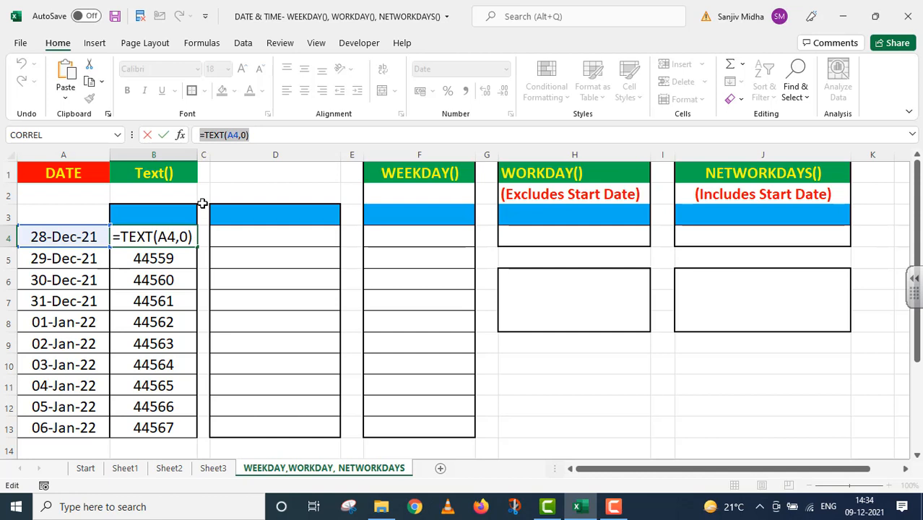
key(Return)
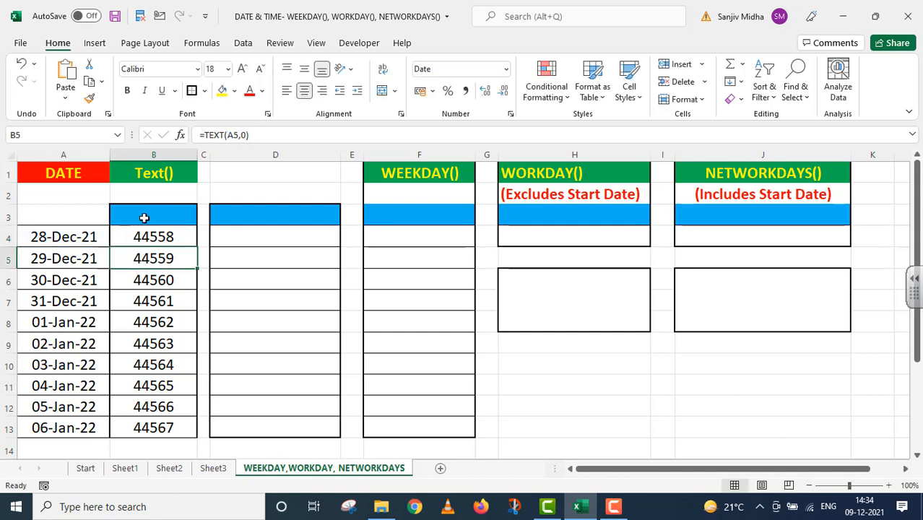
double_click(146, 217)
key(ctrl+v)
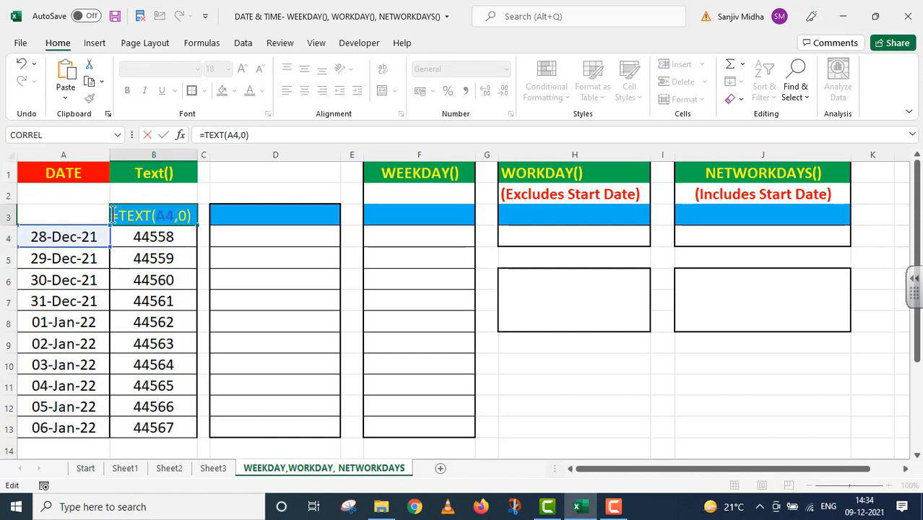
key(Home)
text(')
click(239, 231)
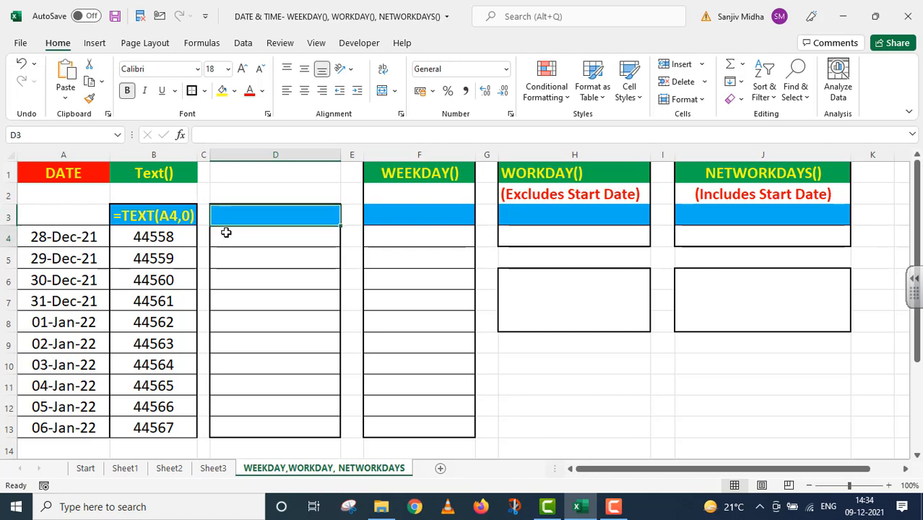
Step: Enter =TEXT(A4,"DDDD") in D4 to get the weekday name and fill it down through D13
double_click(225, 233)
text(=)
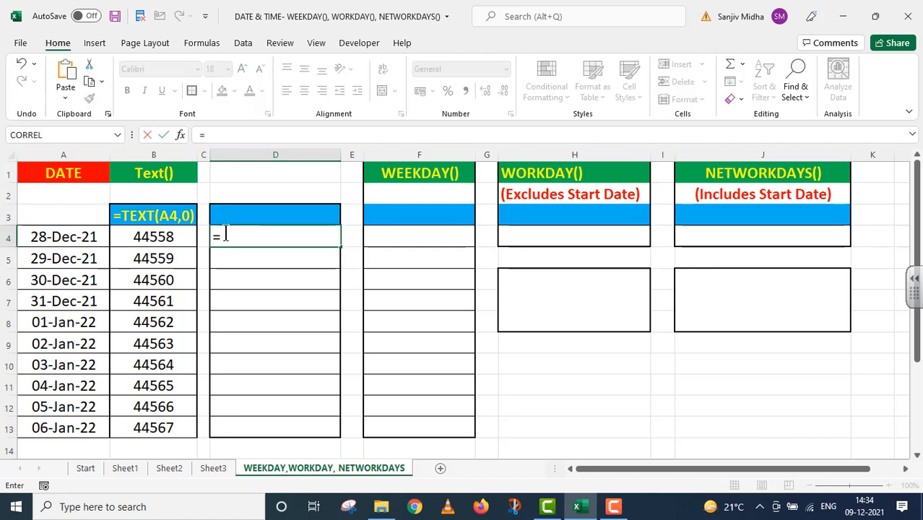
text(TEXT()
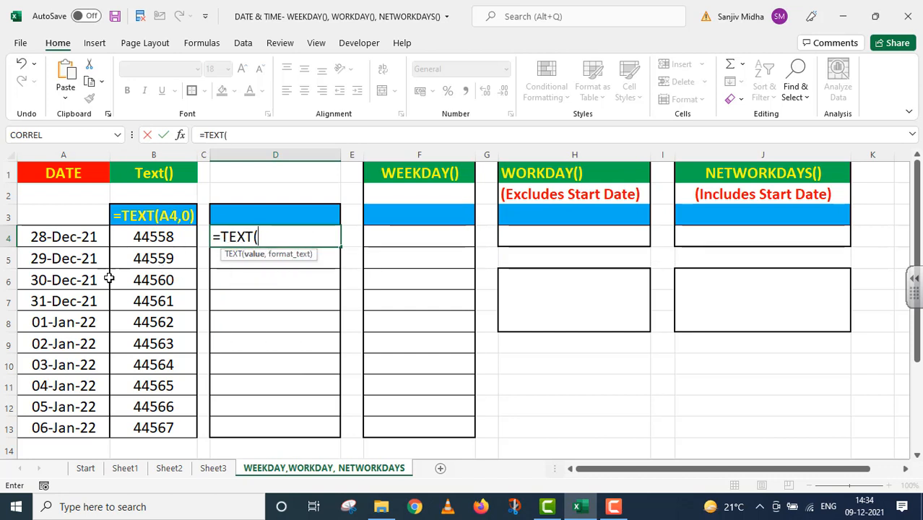
click(66, 241)
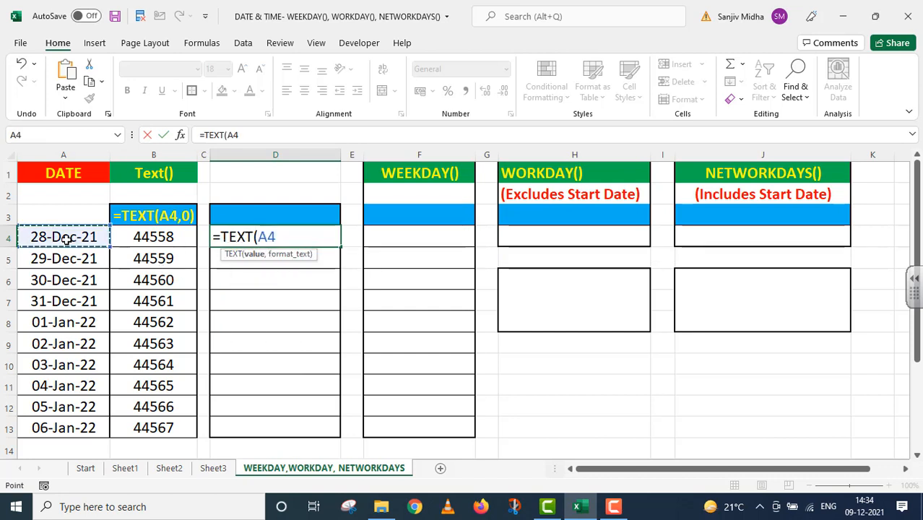
text(,)
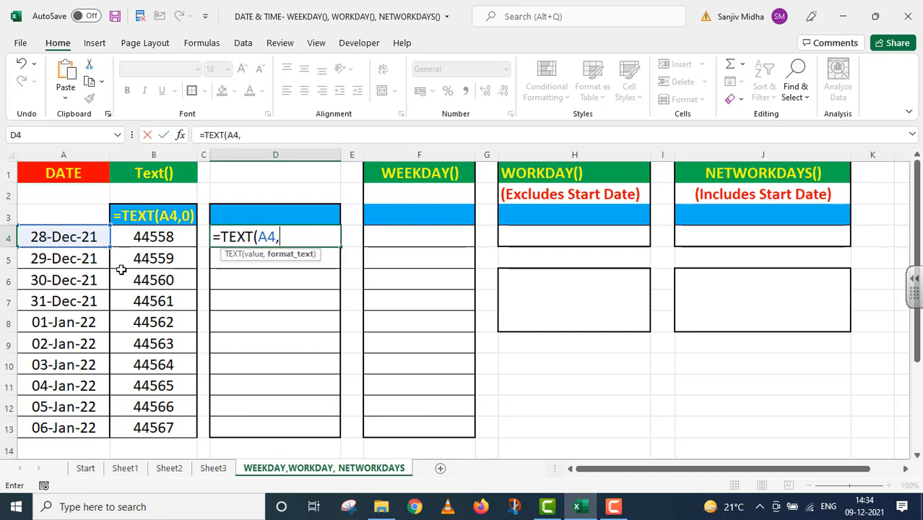
text("DDDD")
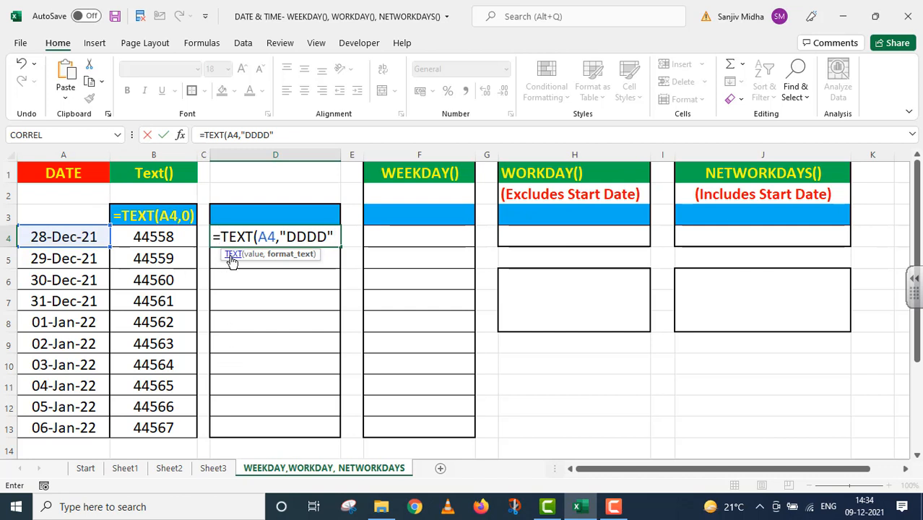
text())
key(Return)
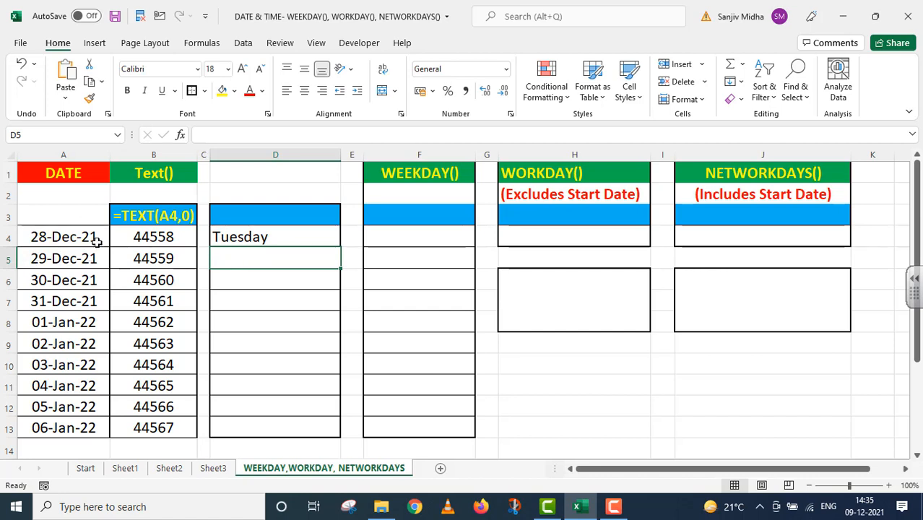
click(278, 232)
drag(340, 246, 331, 441)
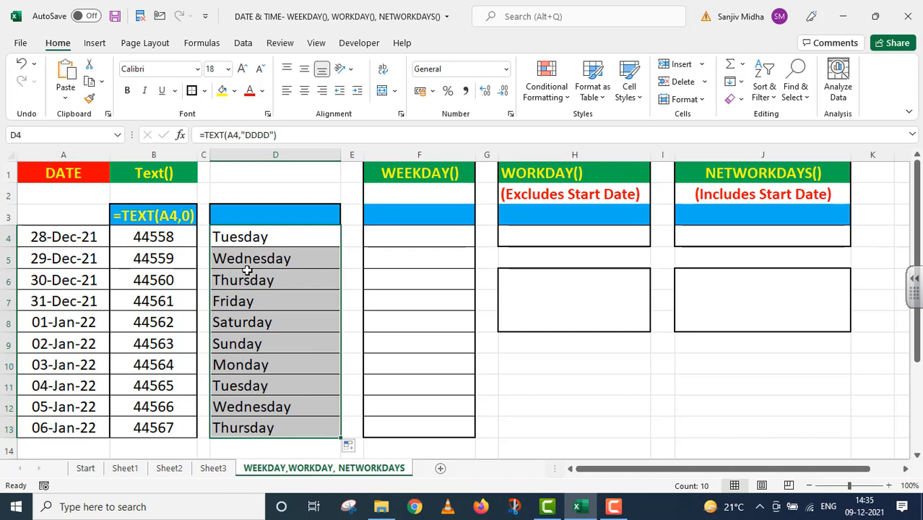
Step: Copy the formula text from D4 into header cell D3 as the literal label =TEXT(A4,"DDDD"), using a leading apostrophe
click(261, 241)
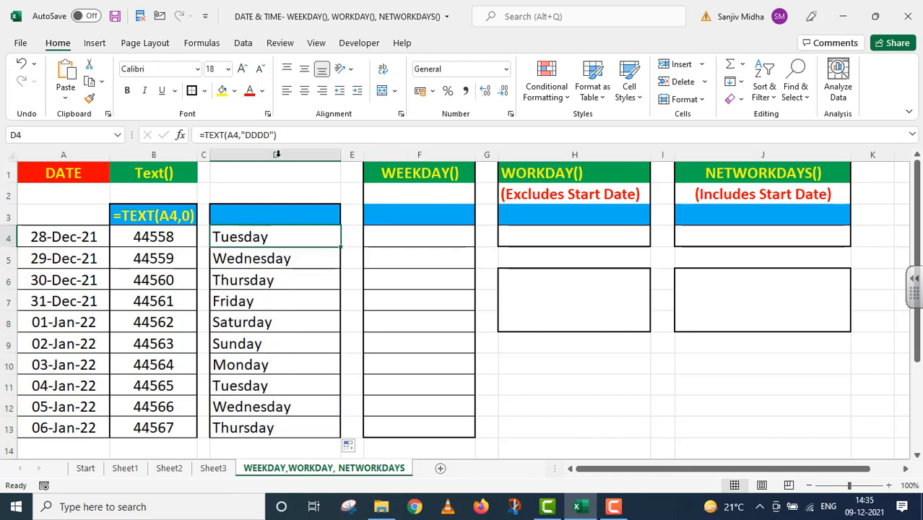
drag(285, 135, 164, 142)
key(ctrl+c)
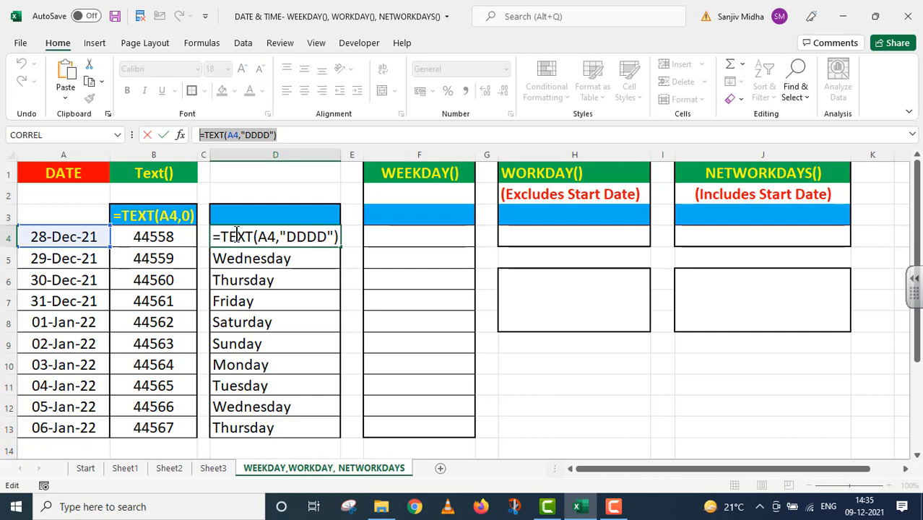
key(Return)
click(232, 216)
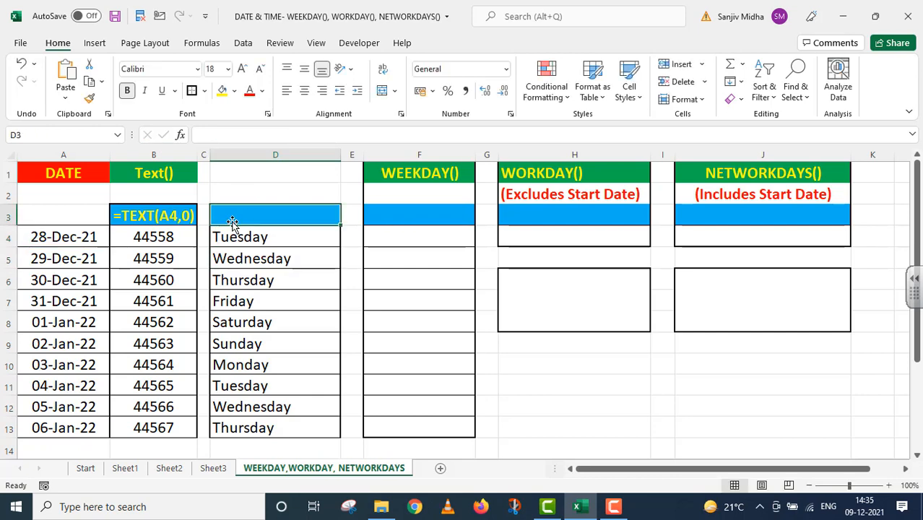
text(')
key(ctrl+v)
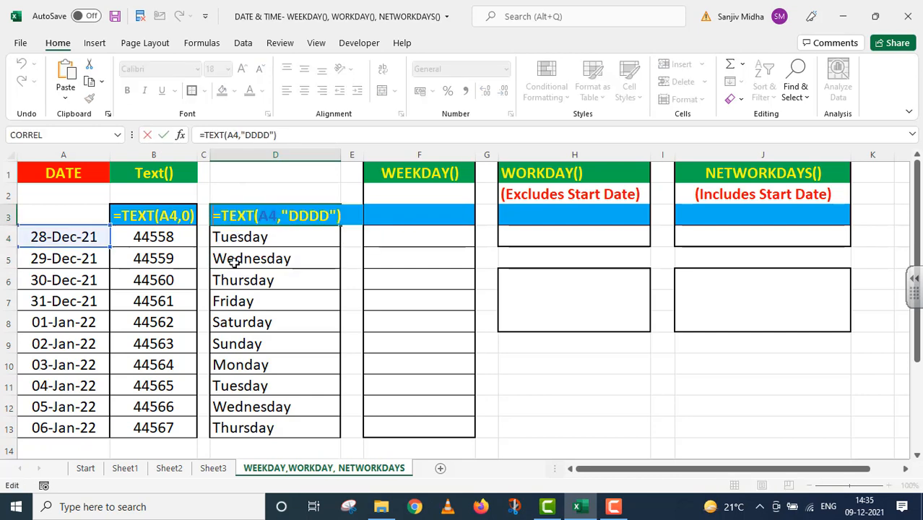
click(307, 258)
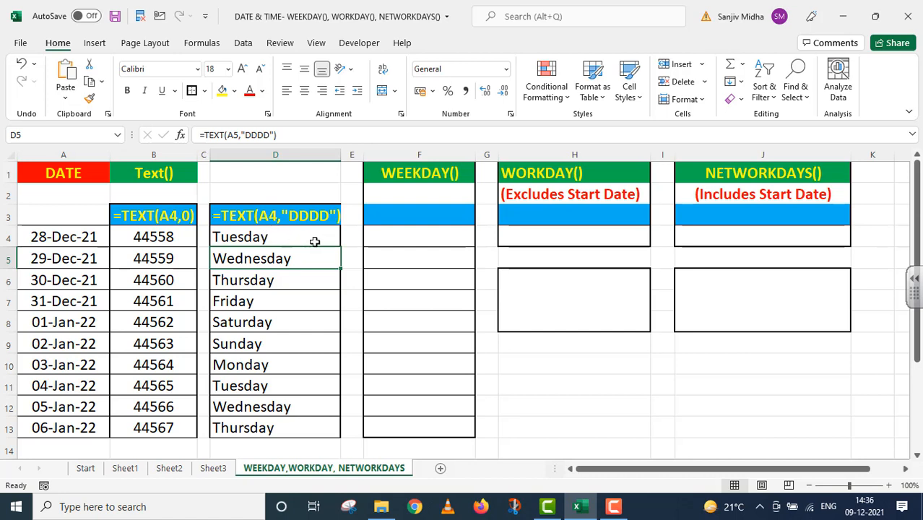
Step: Enter =WEEKDAY(A4) in F4 to get the first date's weekday number and fill it down through F13
double_click(382, 234)
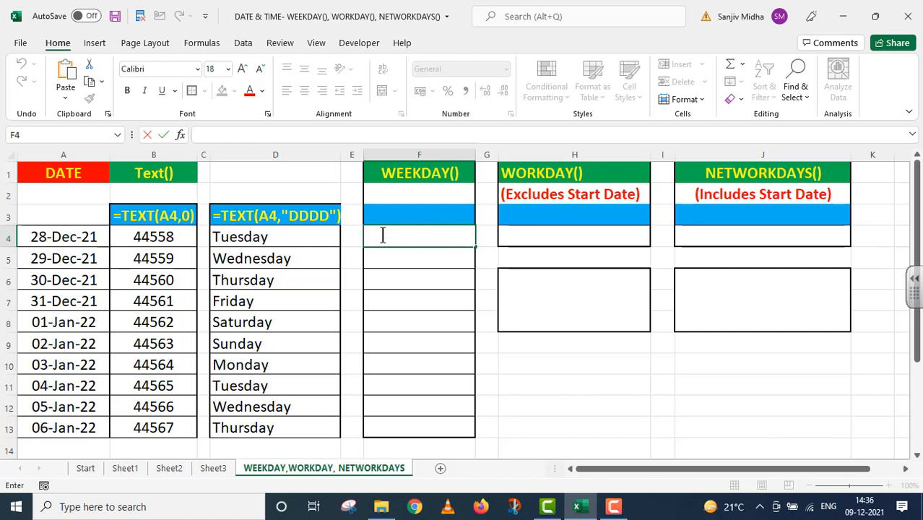
text(=WEEKDA)
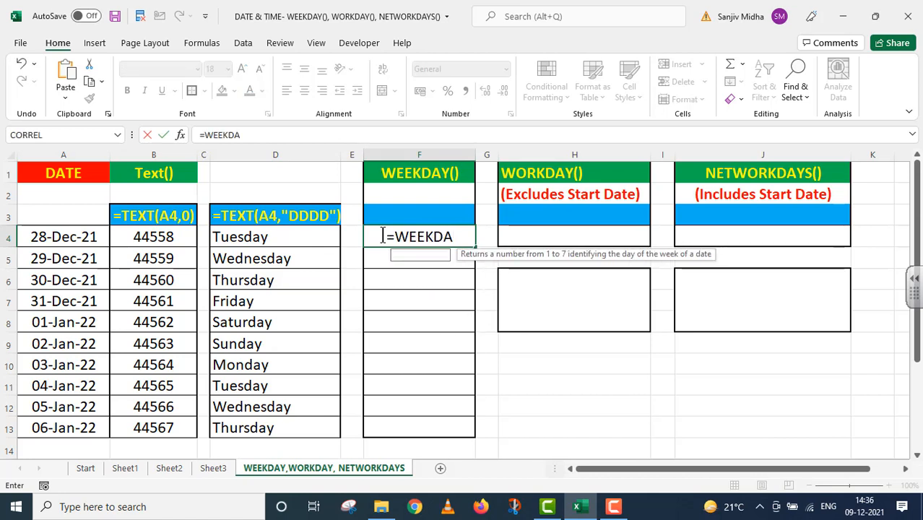
text(Y()
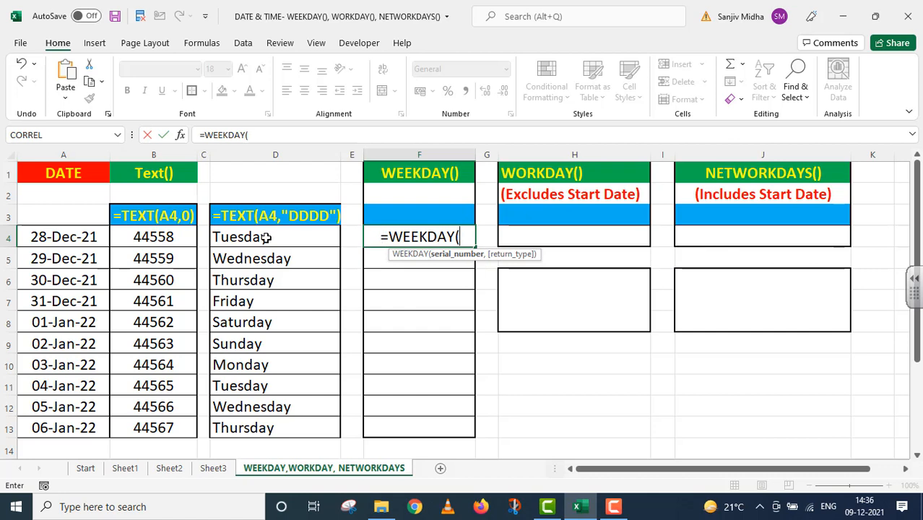
click(72, 240)
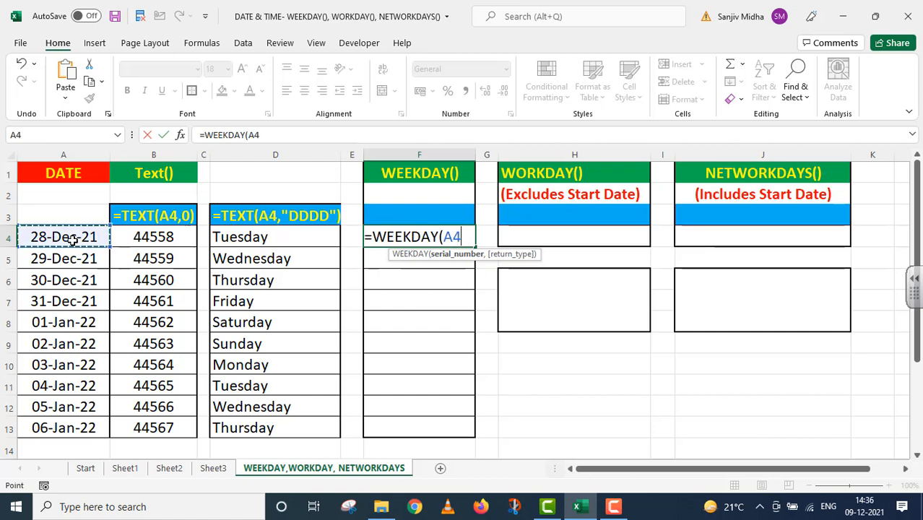
text())
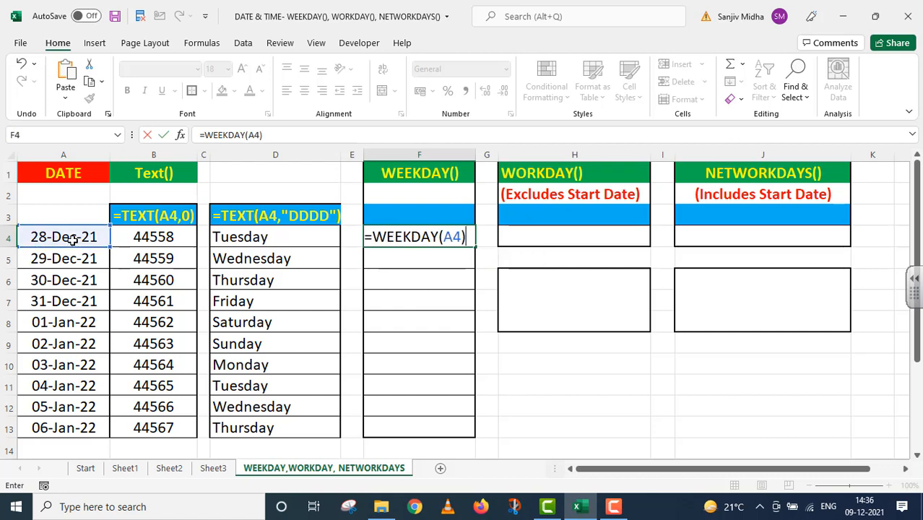
key(Return)
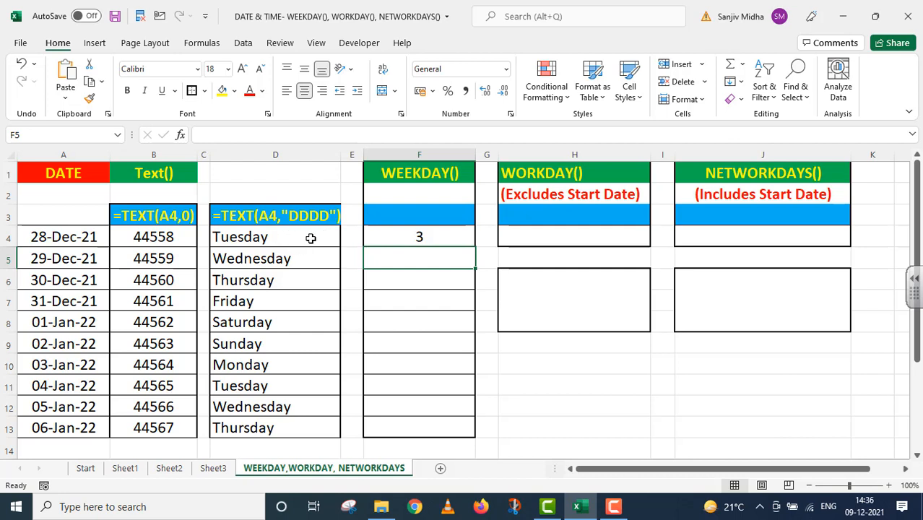
click(396, 237)
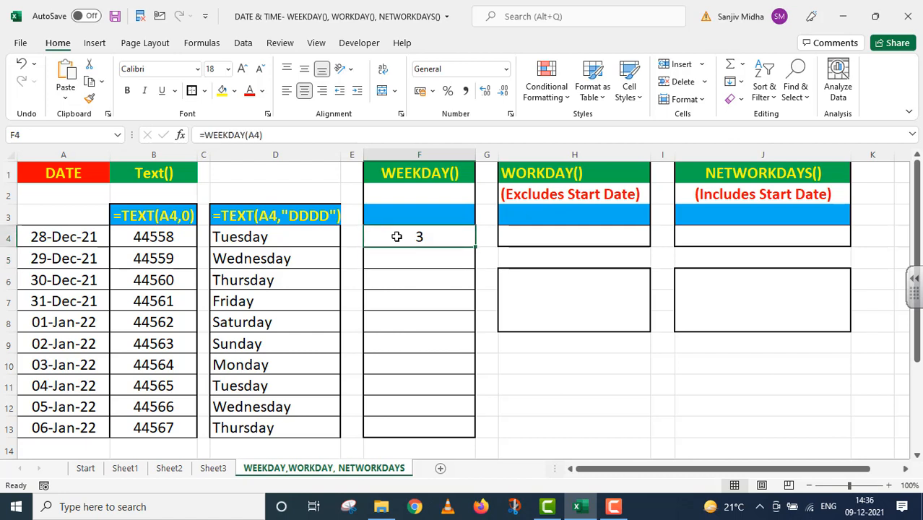
drag(474, 245, 475, 437)
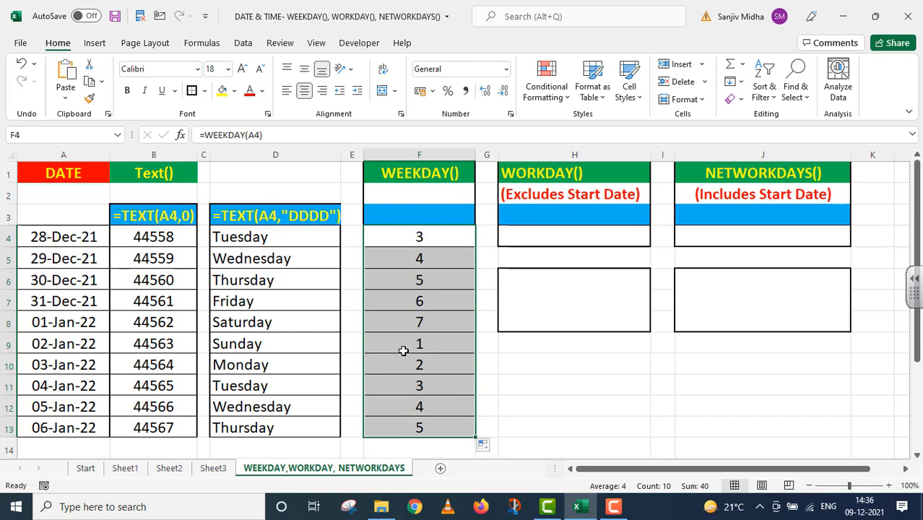
Step: Copy the formula text from F4 into header cell F3 as the literal label =WEEKDAY(A4), using a leading apostrophe
click(431, 235)
click(330, 137)
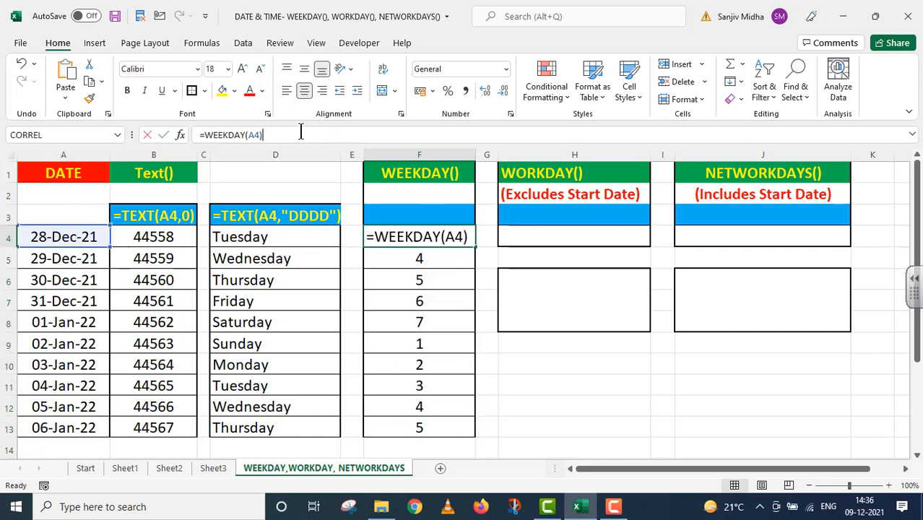
key(Return)
double_click(378, 210)
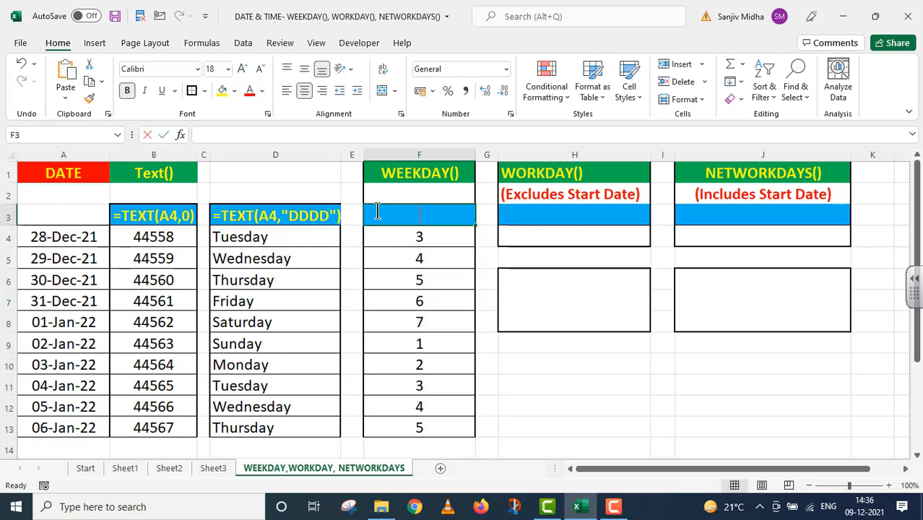
key(ctrl+v)
key(Home)
text(')
click(533, 382)
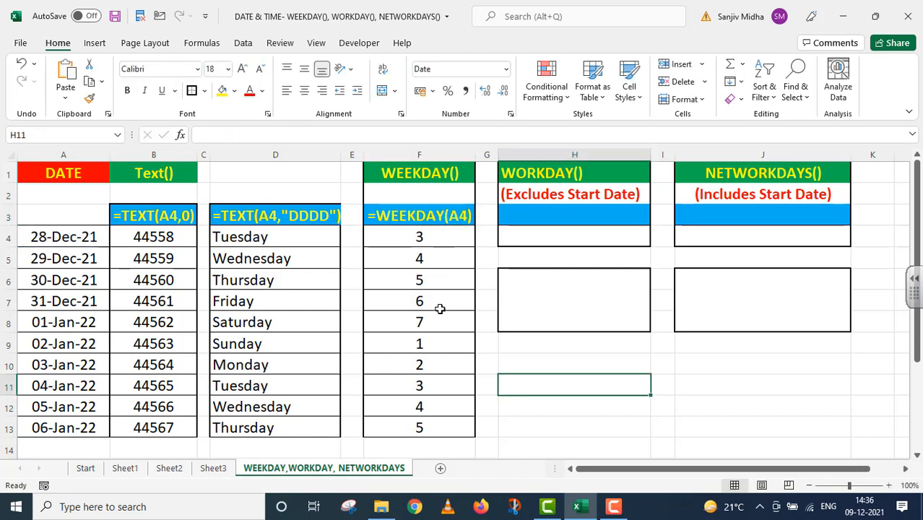
Step: Enter =WORKDAY(A4,5) in H4 to get the date five working days after the first date
click(519, 237)
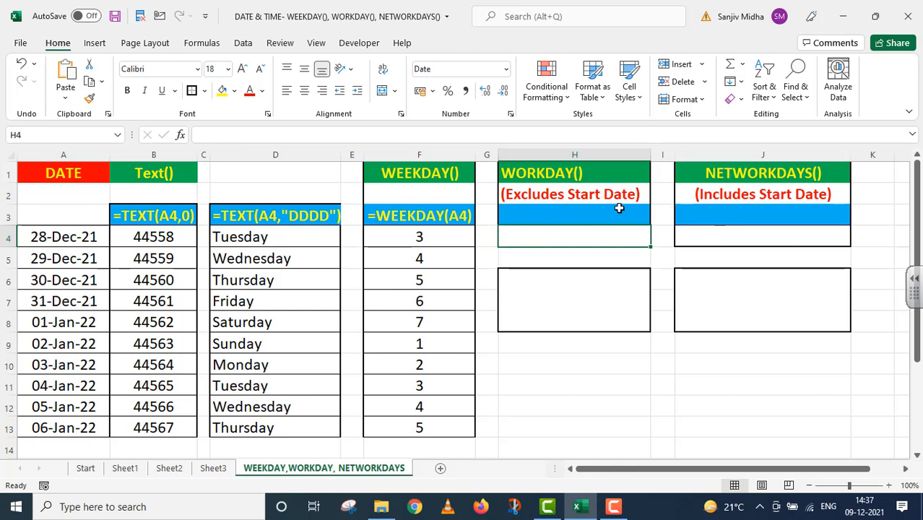
double_click(528, 235)
double_click(522, 236)
text(=WOR)
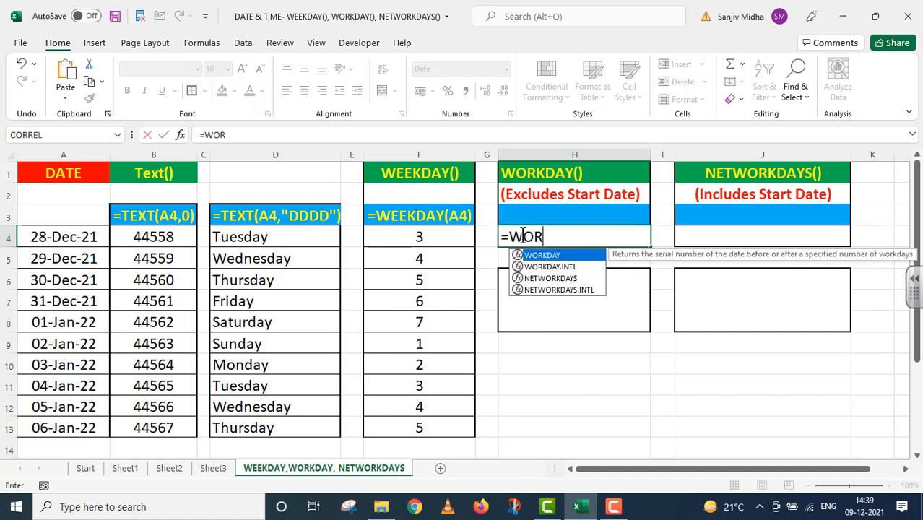
text(KDAY)
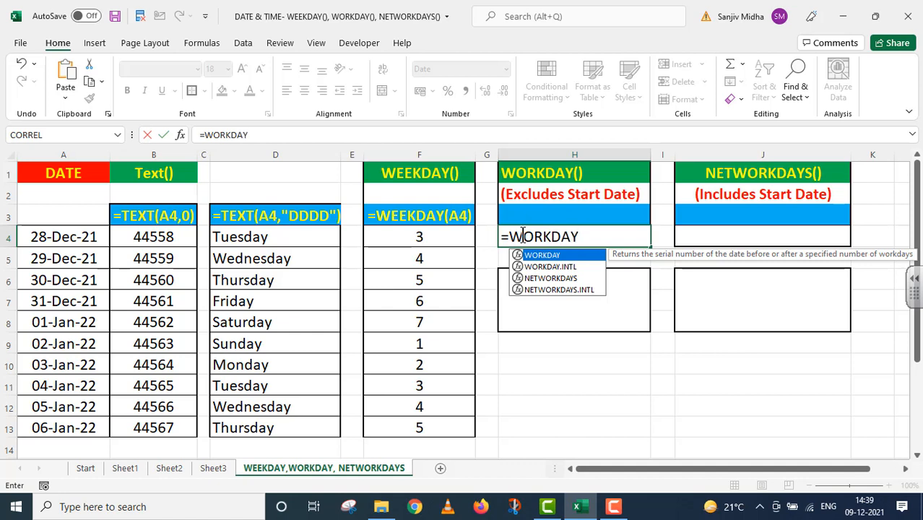
text(()
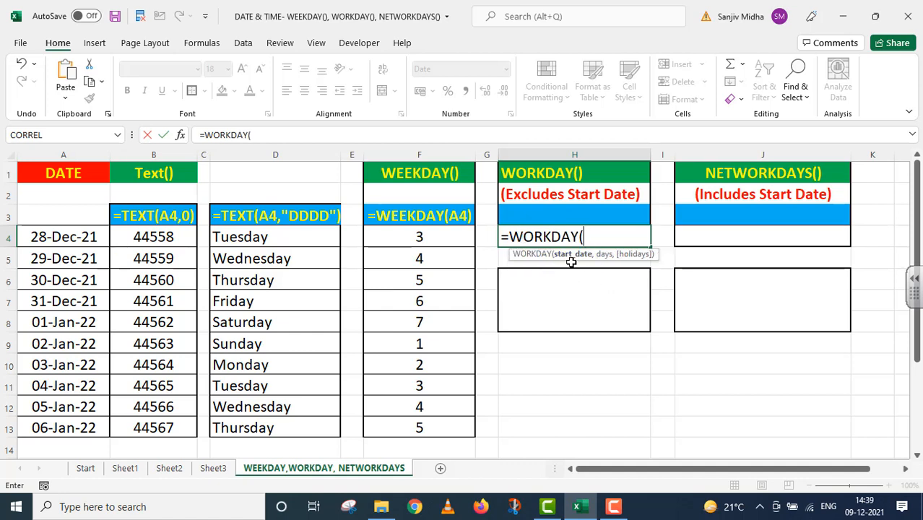
click(55, 237)
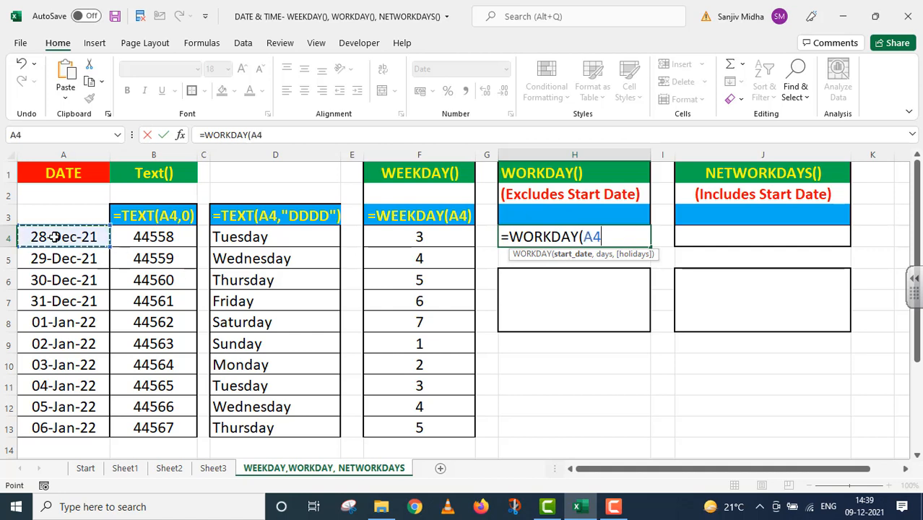
text(,)
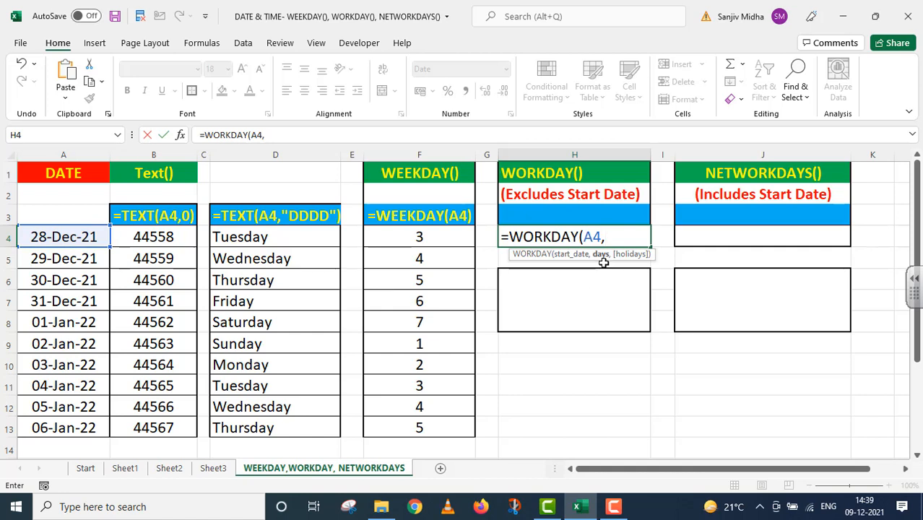
text(5))
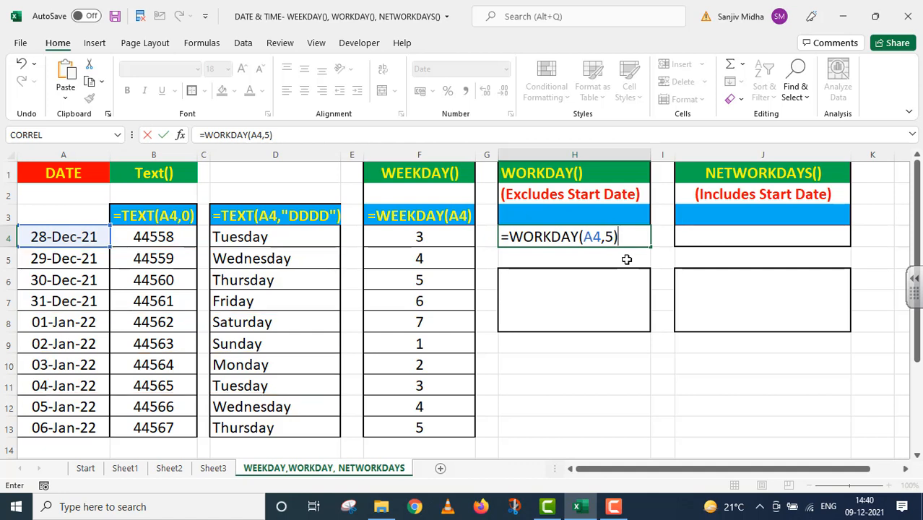
key(Return)
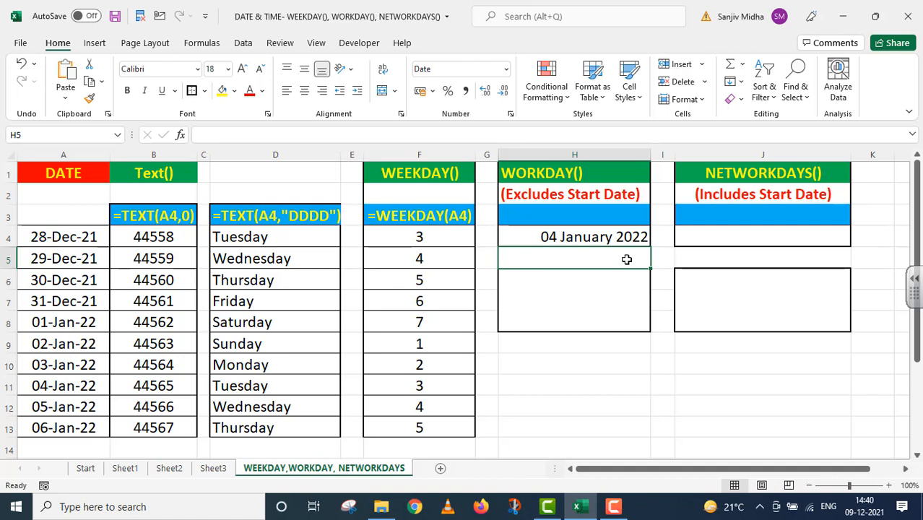
Step: Apply the red font colour to the hidden project note in merged cell H6
click(596, 302)
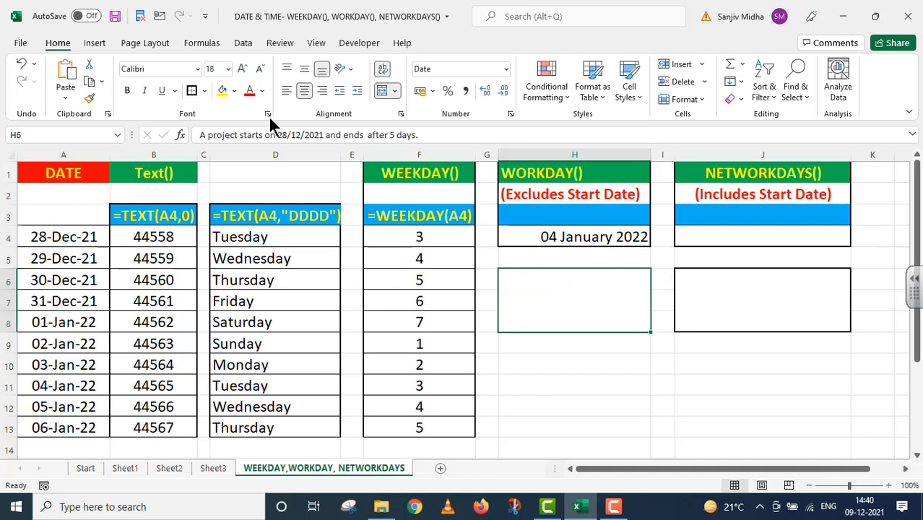
click(249, 90)
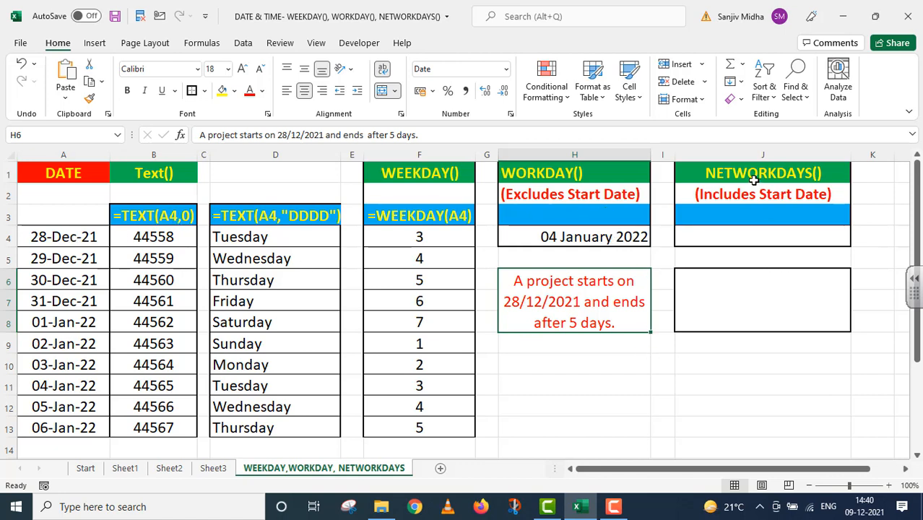
click(790, 213)
Step: Copy the formula text from H4 into header cell H3 as the literal label =WORKDAY(A4,5), using a leading apostrophe
click(610, 235)
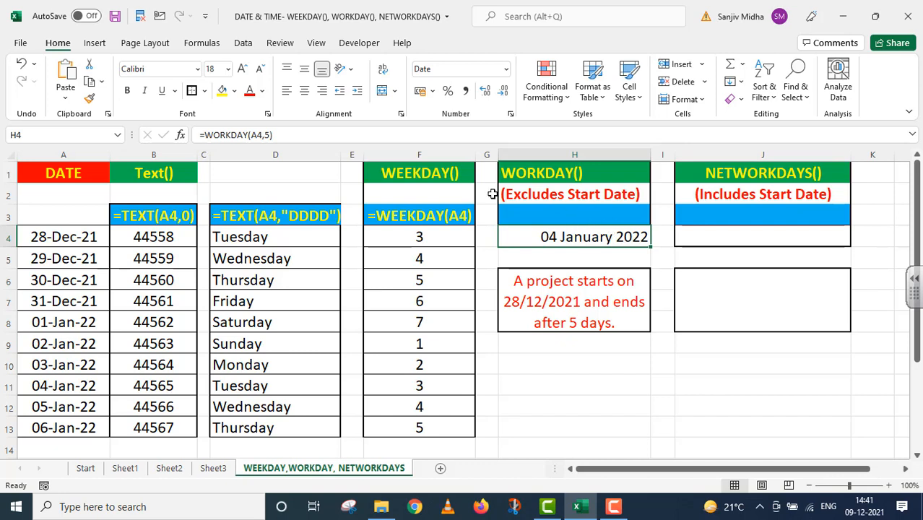
drag(288, 134, 180, 133)
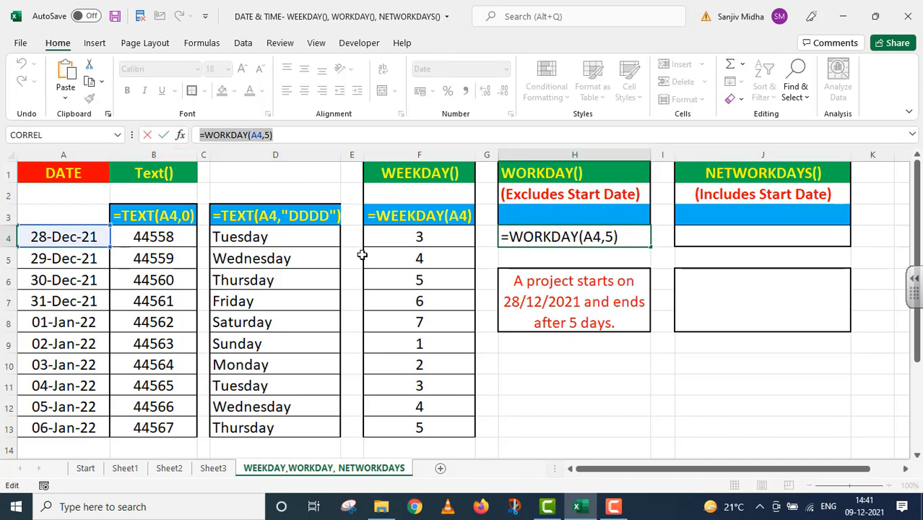
key(ctrl+c)
click(525, 220)
key(ctrl+v)
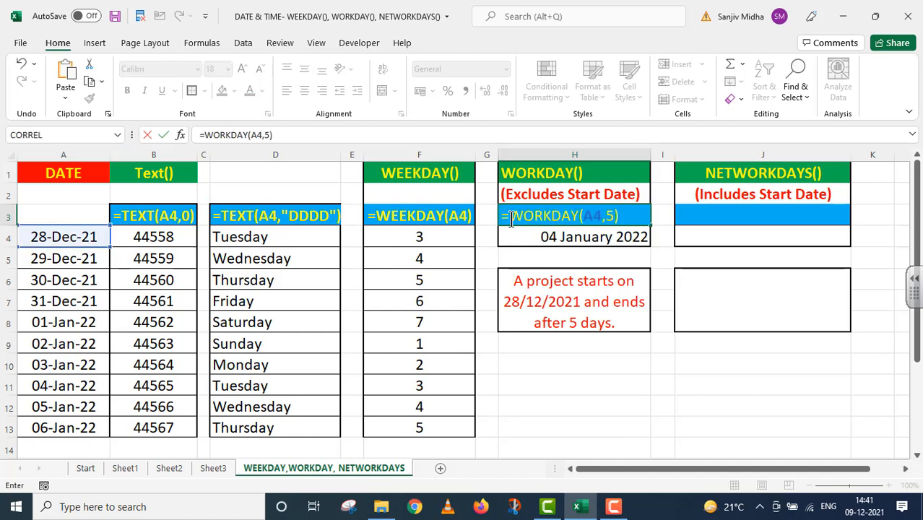
key(Return)
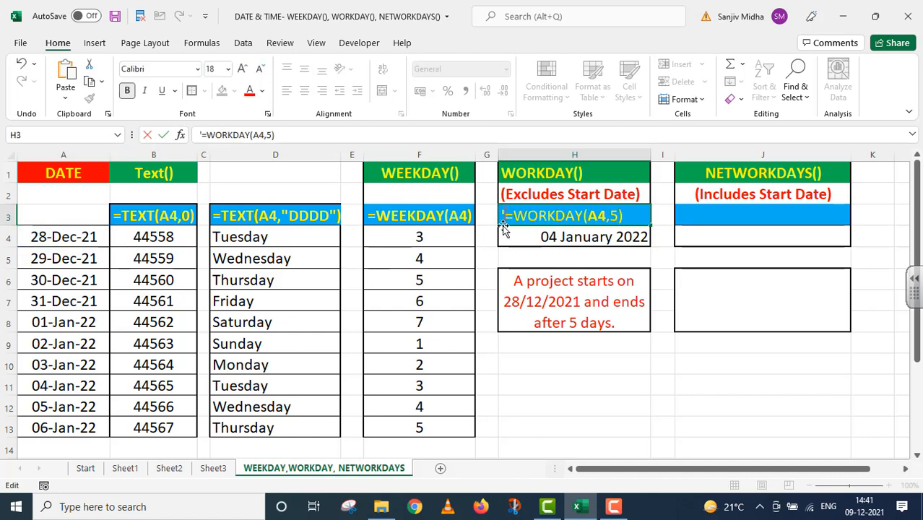
click(597, 423)
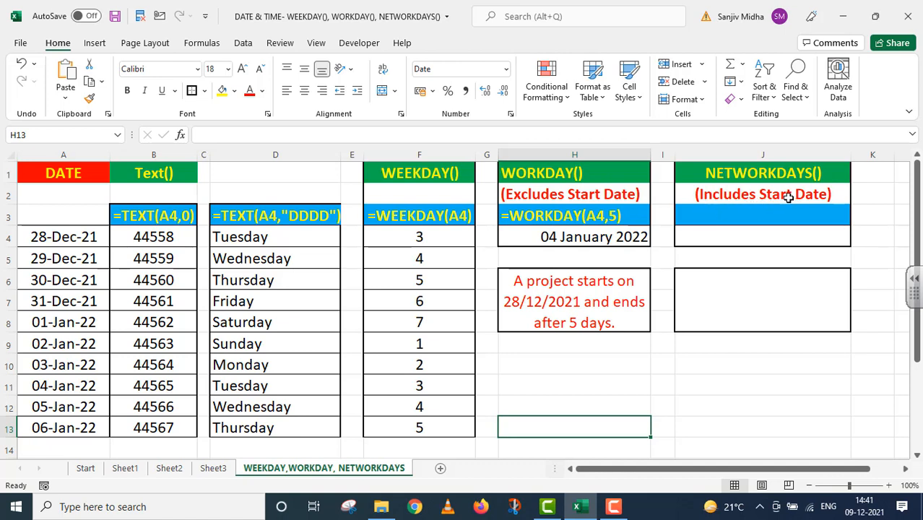
Step: Enter =NETWORKDAYS(A4,A11) in J4 to count the working days from the start date through 04-Jan-22
click(711, 237)
double_click(707, 237)
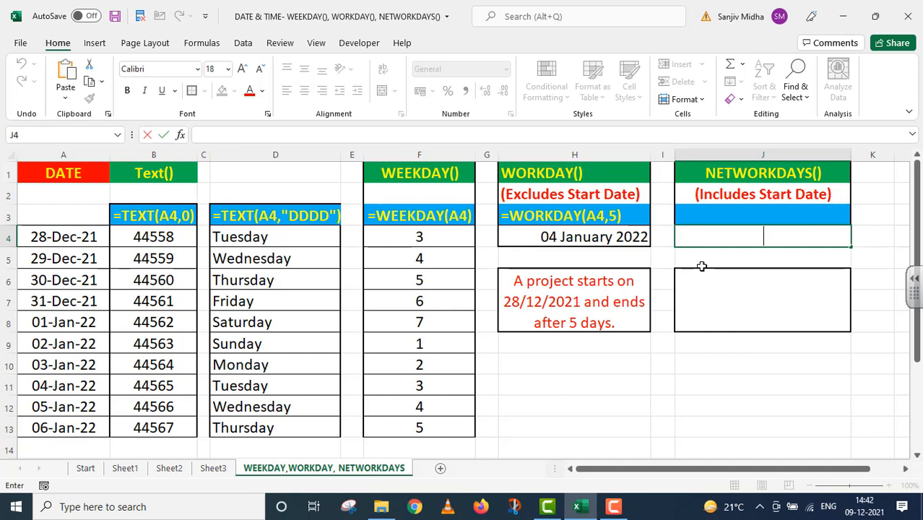
text(=NETW)
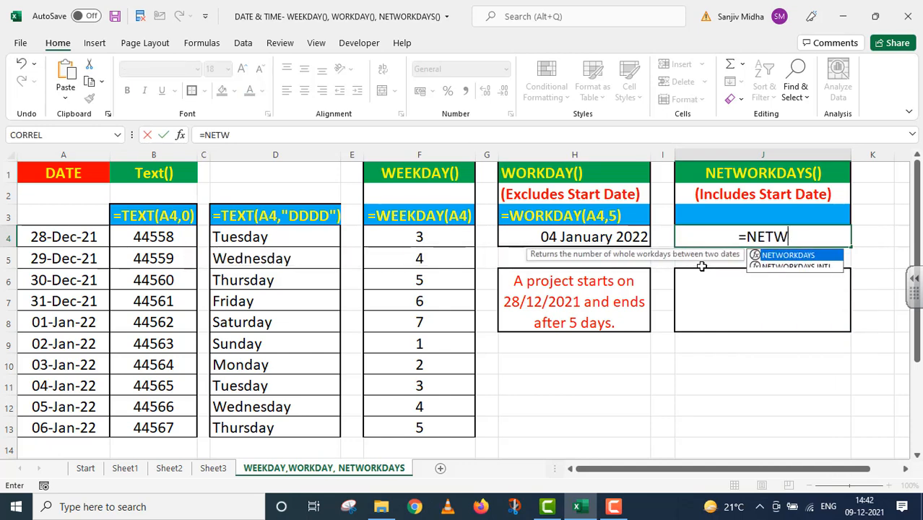
text(ORKDA)
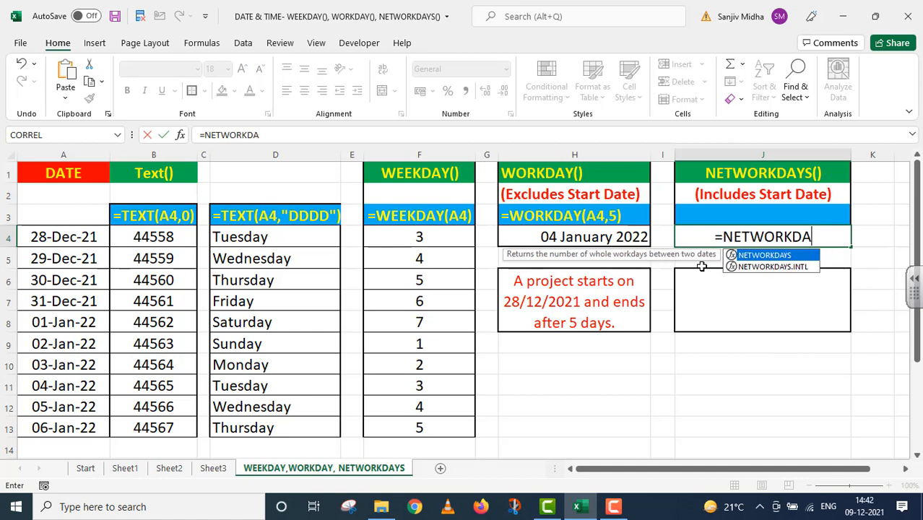
text(YS()
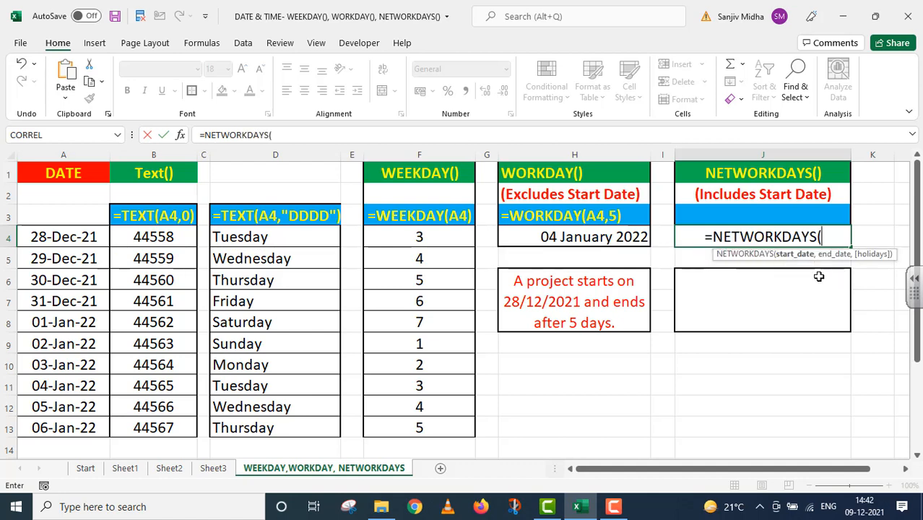
click(66, 238)
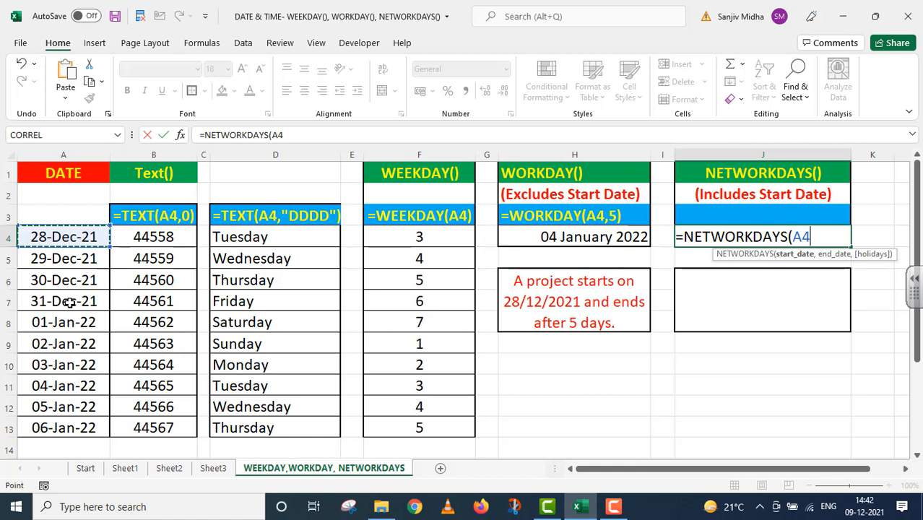
text(,)
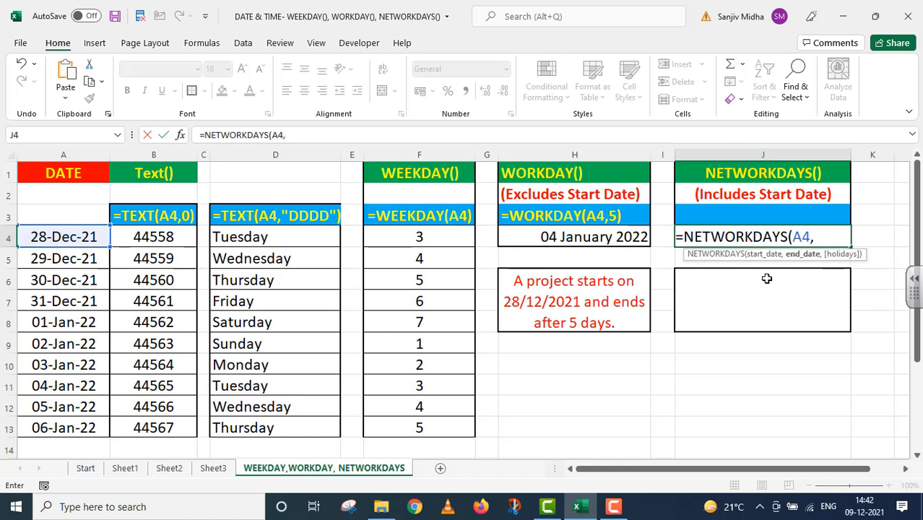
click(53, 385)
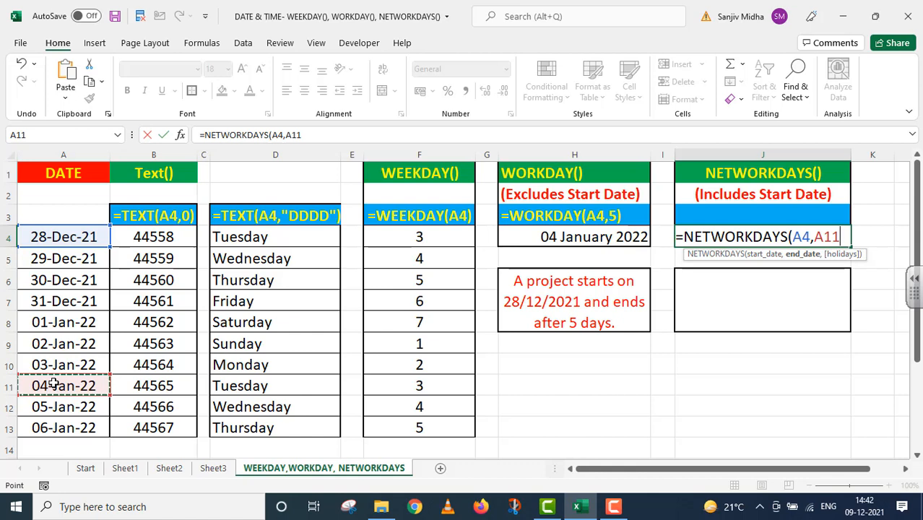
text())
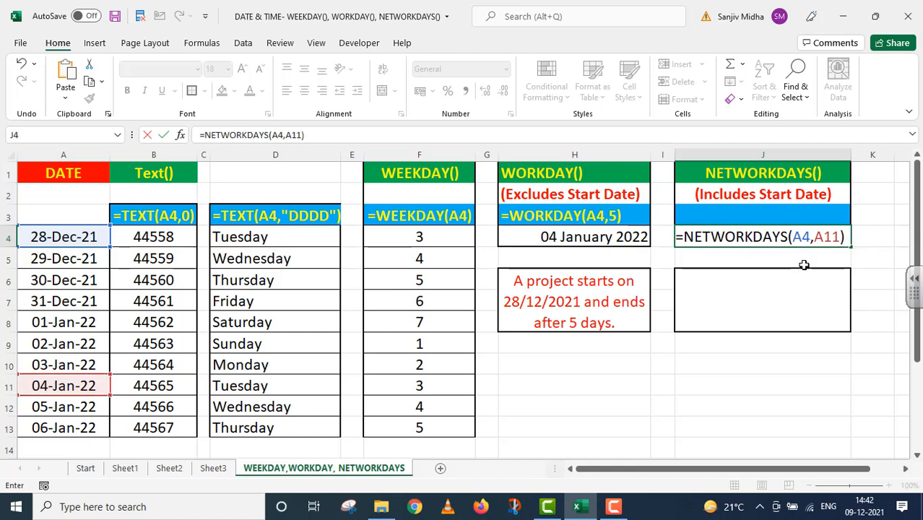
key(Return)
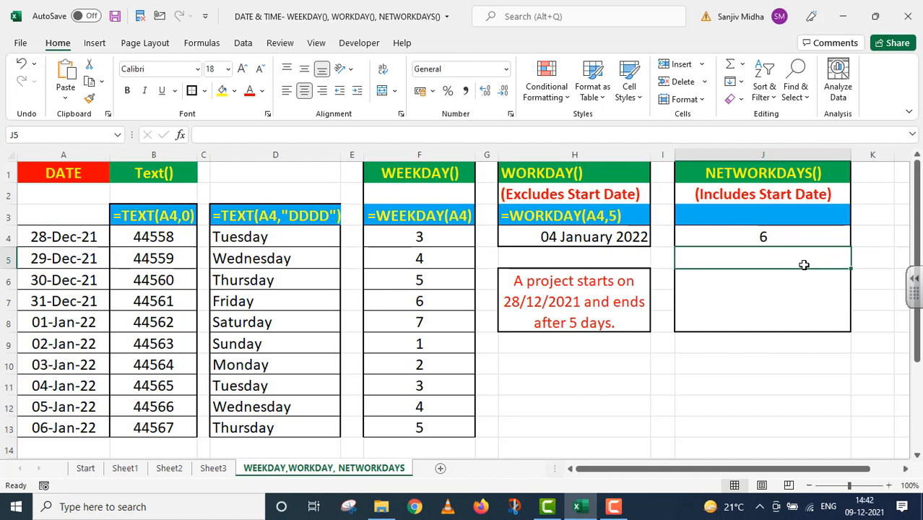
Step: Apply the red font colour to the hidden project note in merged cell J6
click(767, 239)
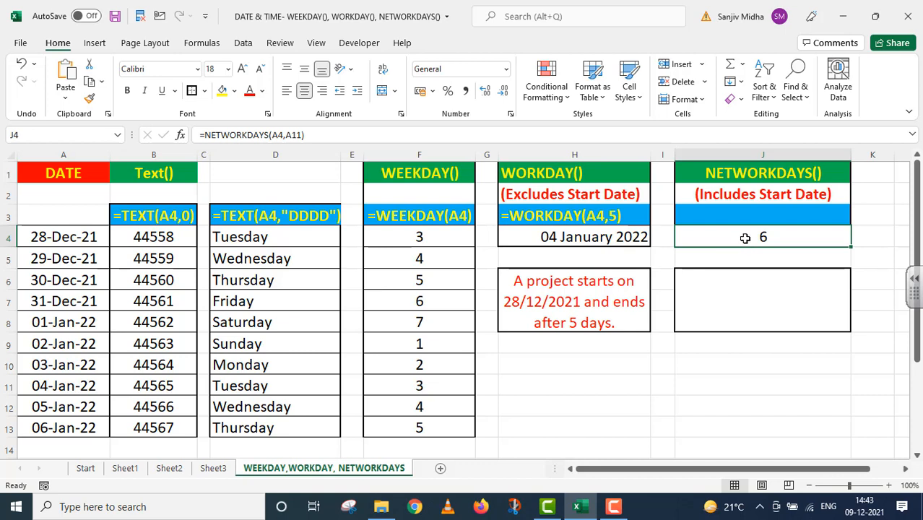
click(707, 283)
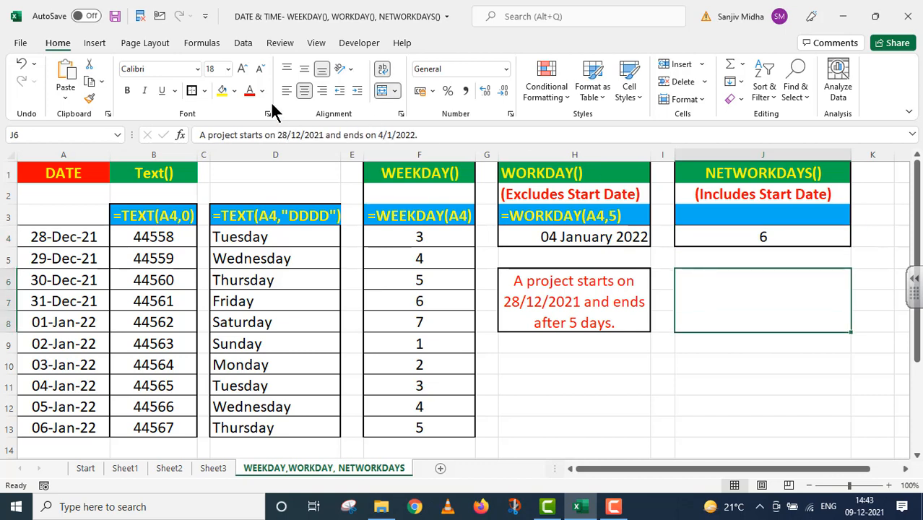
click(250, 93)
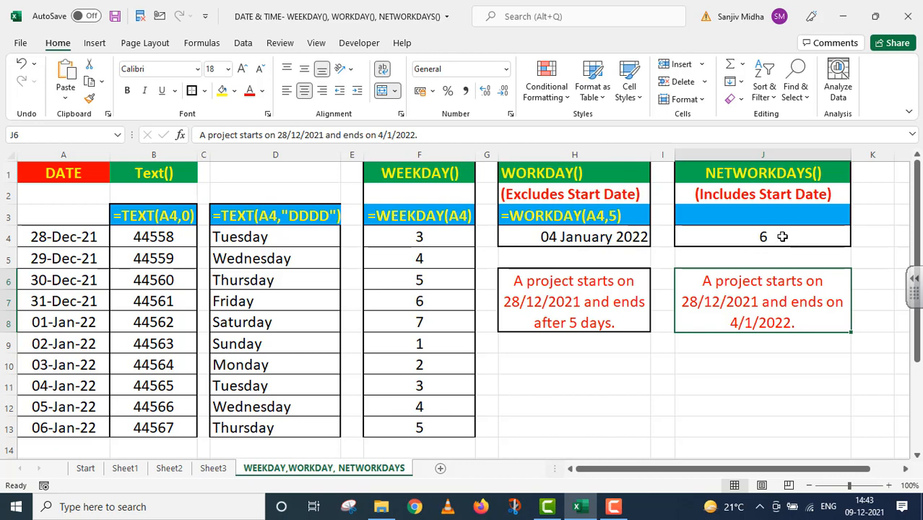
Step: Go through the working dates in A4:A7 and A10:A11 to check the NETWORKDAYS count
click(69, 239)
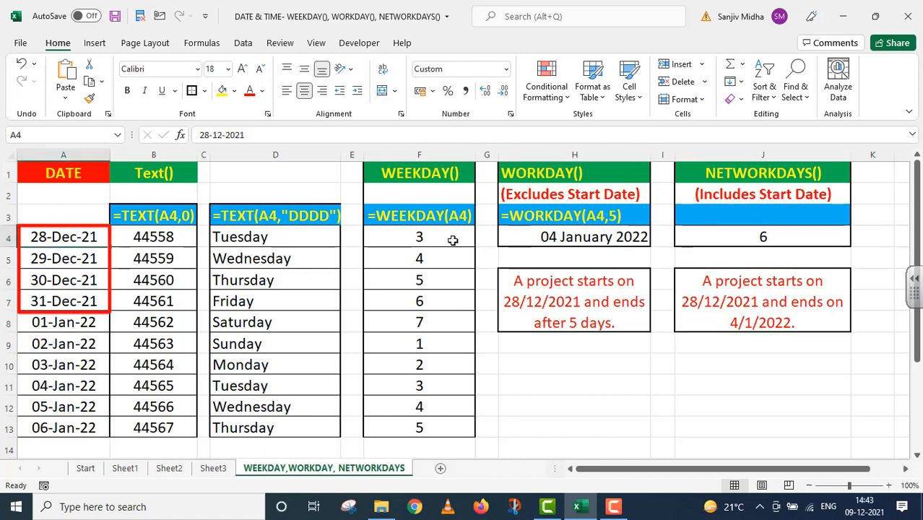
click(72, 259)
click(79, 285)
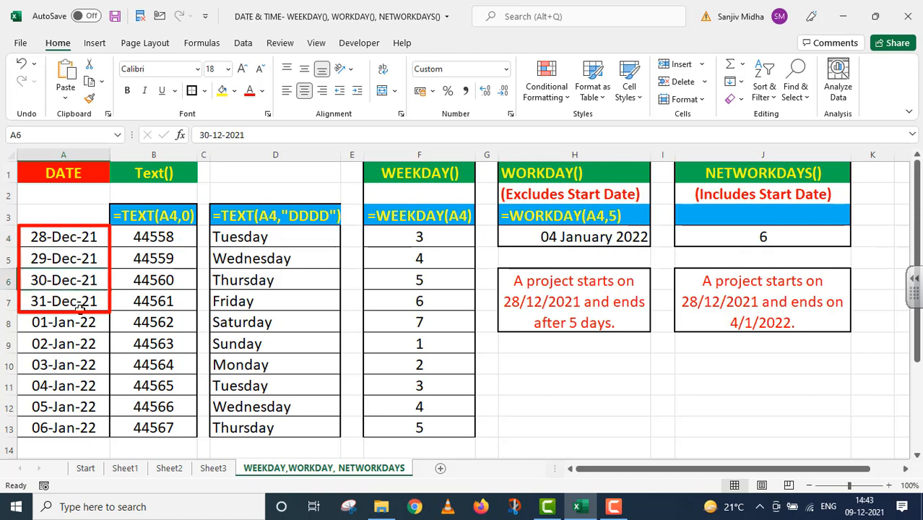
click(81, 303)
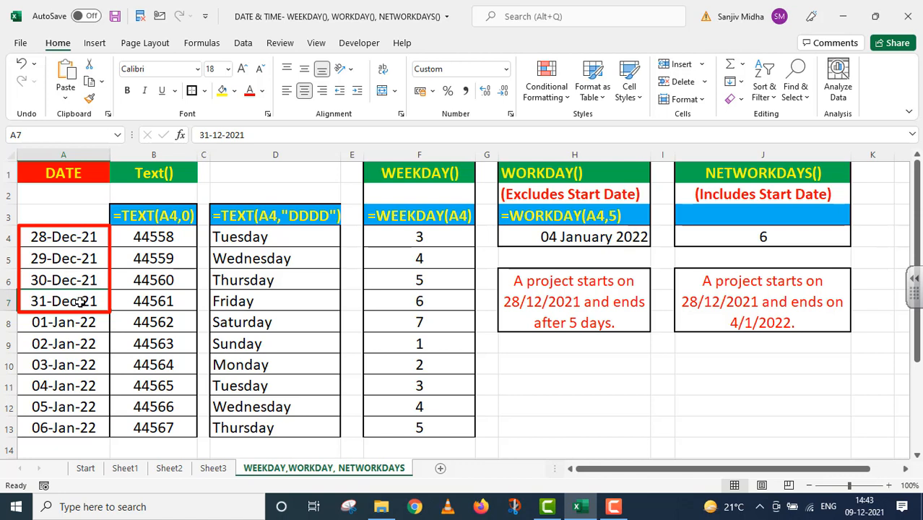
click(78, 366)
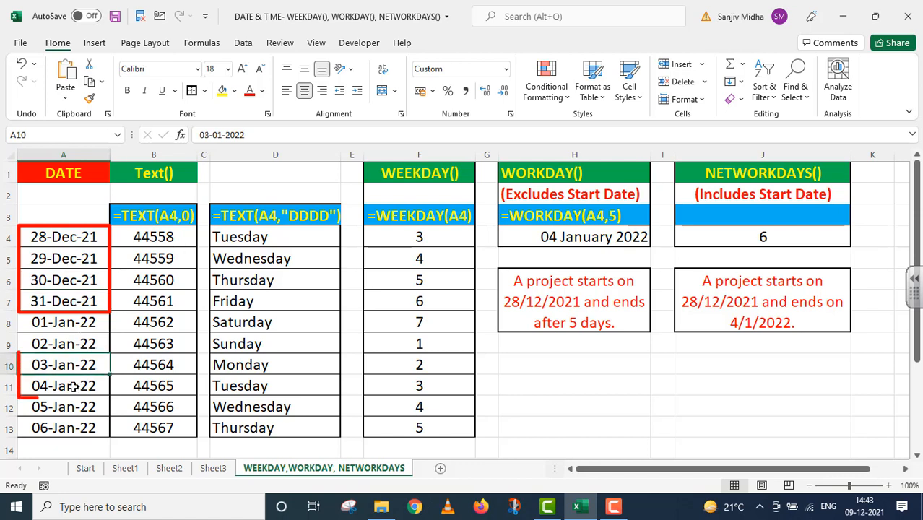
click(74, 387)
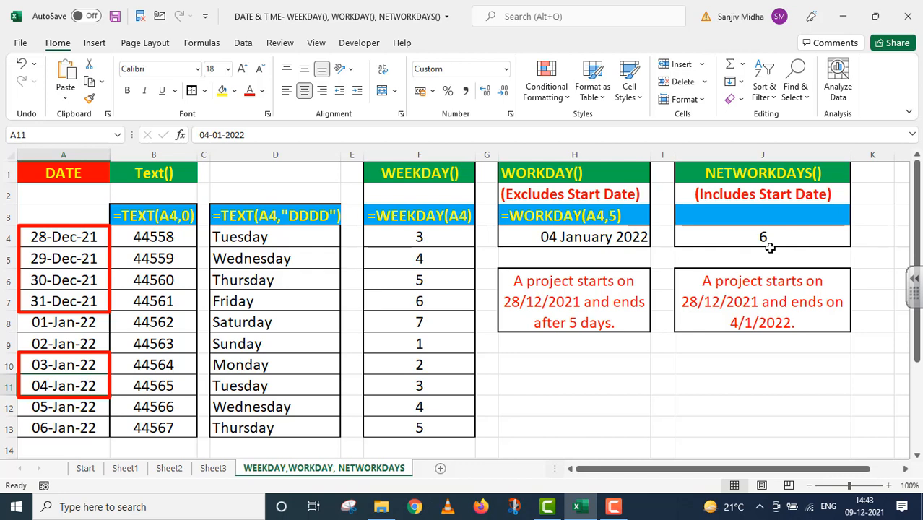
Step: Copy the formula text from J4 into header cell J3 as the literal label =NETWORKDAYS(A4,A11)
click(731, 215)
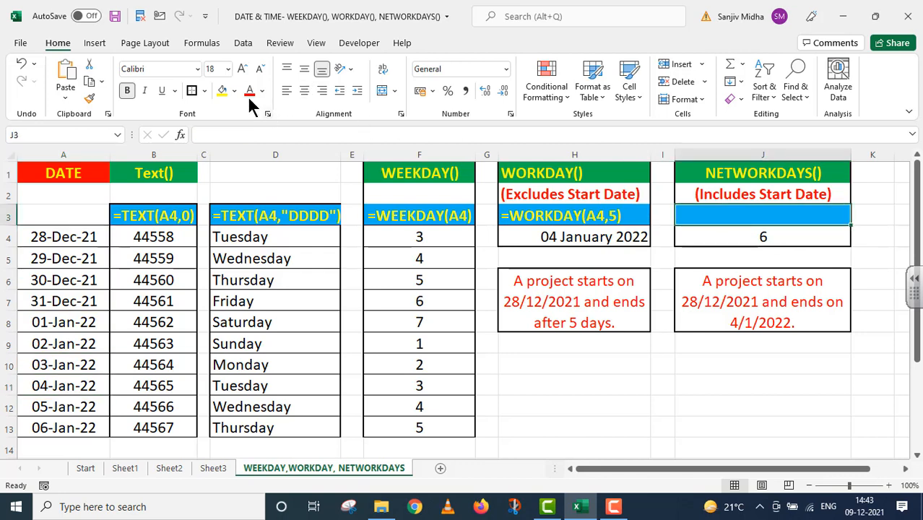
click(747, 238)
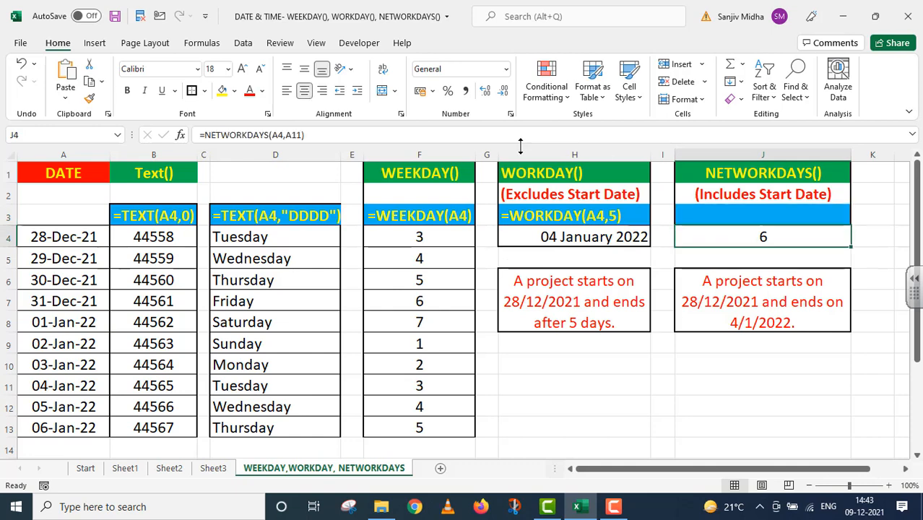
click(314, 135)
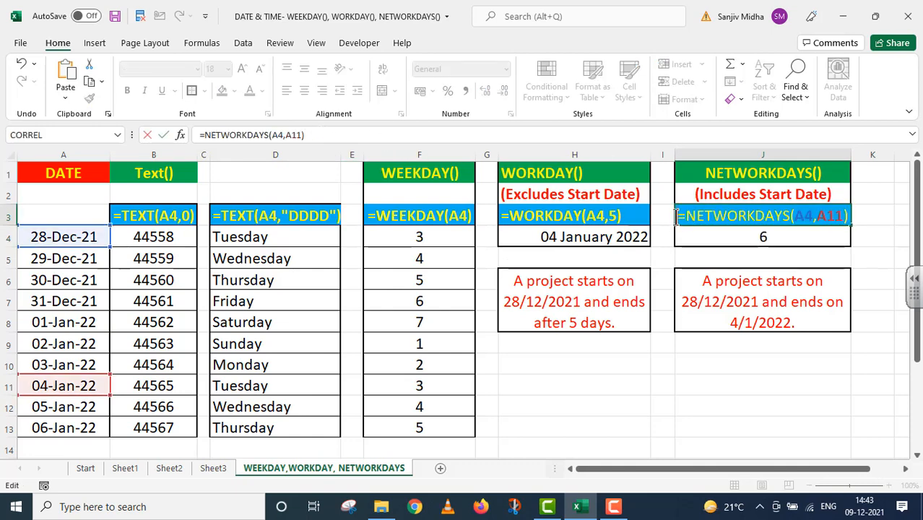
click(730, 406)
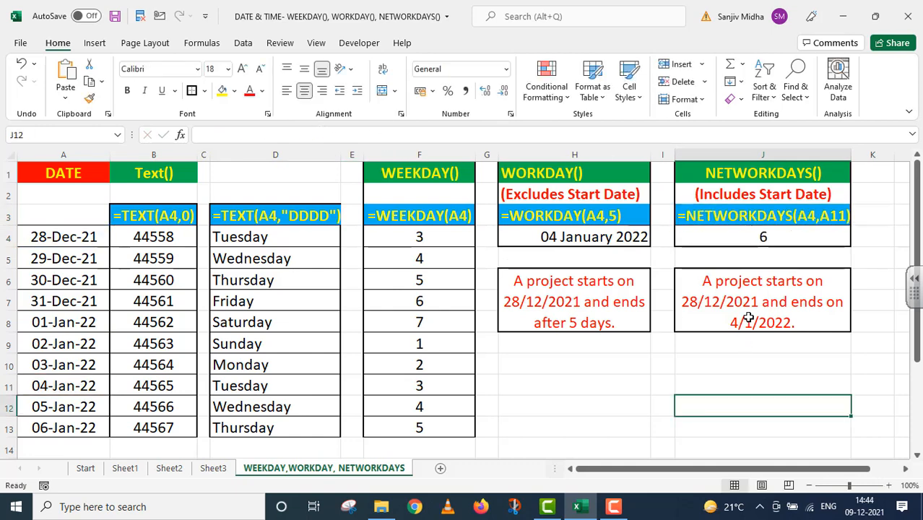